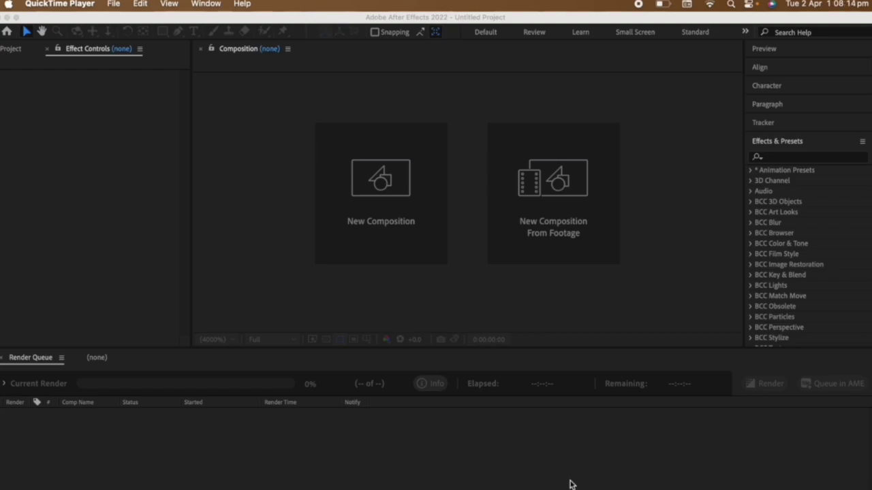
# - Create a 1080 × 1080 composition at 30 fps with a duration of 0:00:13:18
pyautogui.click(400, 235)
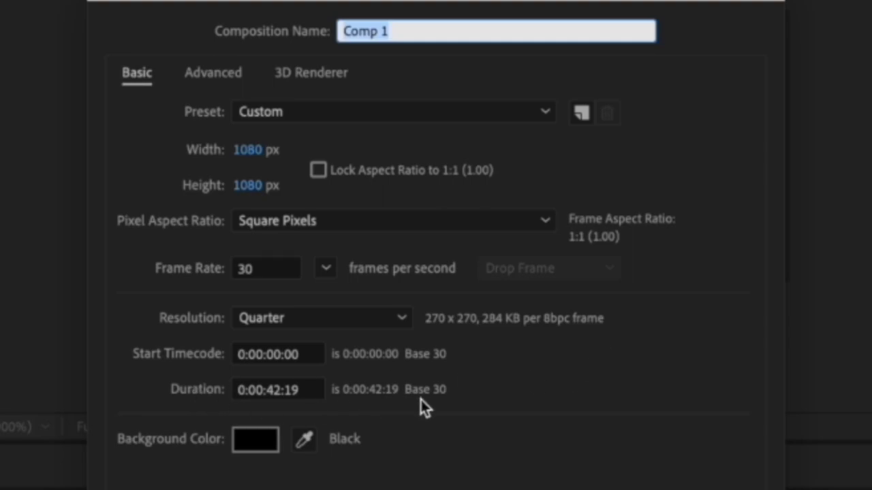
pyautogui.click(279, 394)
pyautogui.press('BackSpace')
pyautogui.press('BackSpace')
pyautogui.write('13')
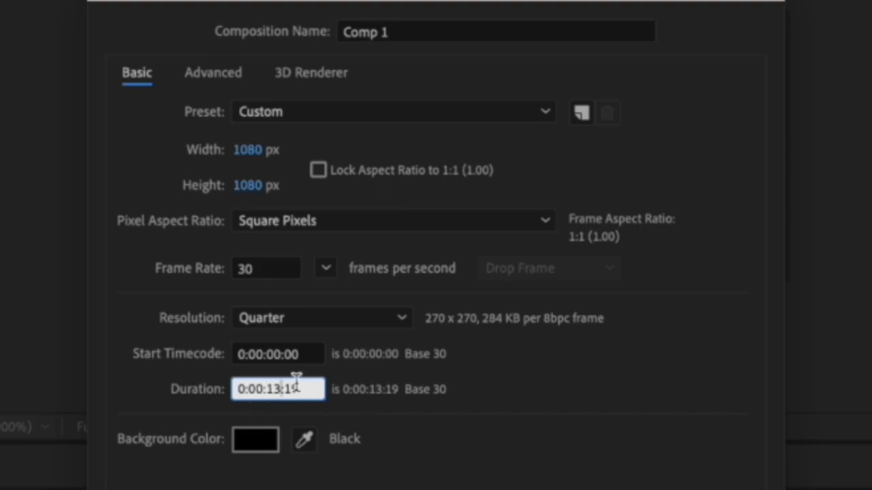
pyautogui.click(300, 388)
pyautogui.press('BackSpace')
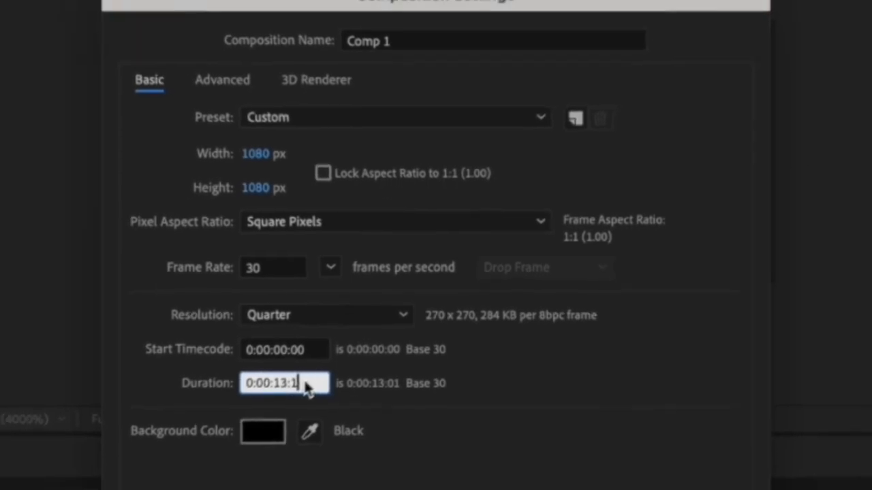
pyautogui.write('8')
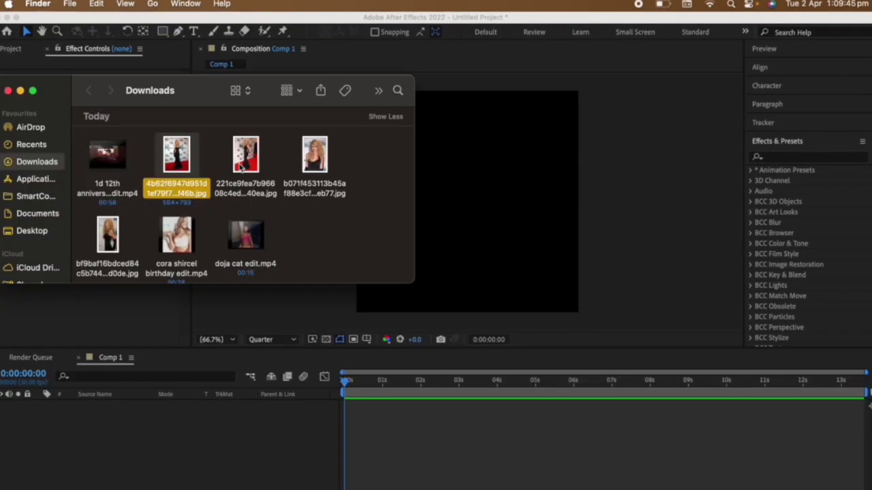
# - Import the four portrait JPG photos from the Downloads folder into the Comp 1 timeline as layers
pyautogui.keyDown('super'); pyautogui.click(245, 162); pyautogui.keyUp('super')
pyautogui.keyDown('super'); pyautogui.click(315, 162); pyautogui.keyUp('super')
pyautogui.keyDown('super'); pyautogui.click(109, 235); pyautogui.keyUp('super')
pyautogui.moveTo(109, 235); pyautogui.dragTo(382, 473)
pyautogui.click(436, 465)
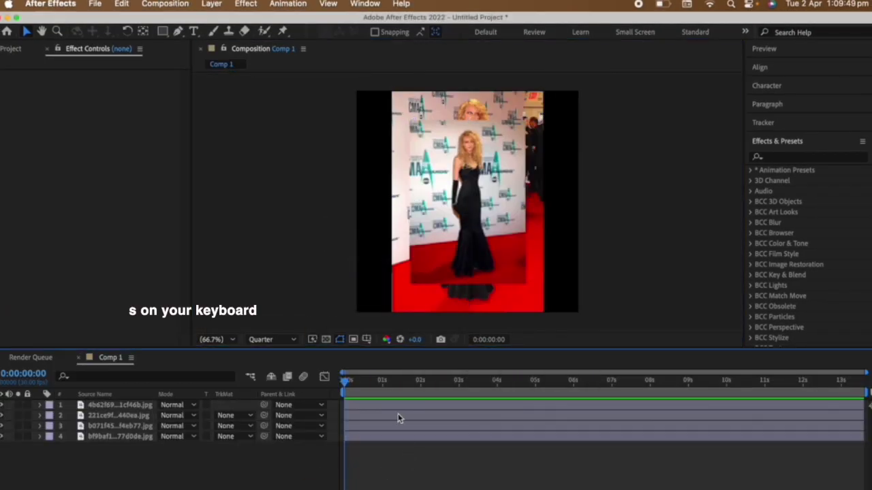
# - Scale the first photo layer to 444% to fill the frame and pre-compose it, moving all attributes into the new composition
pyautogui.click(422, 404)
pyautogui.press('s')
pyautogui.moveTo(189, 415); pyautogui.dragTo(375, 406)
pyautogui.moveTo(484, 223); pyautogui.dragTo(478, 404)
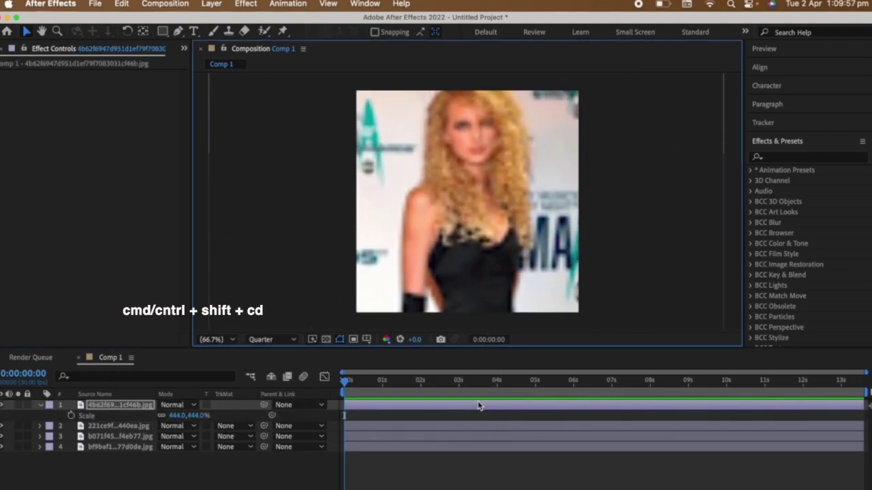
pyautogui.press('super+shift+c')
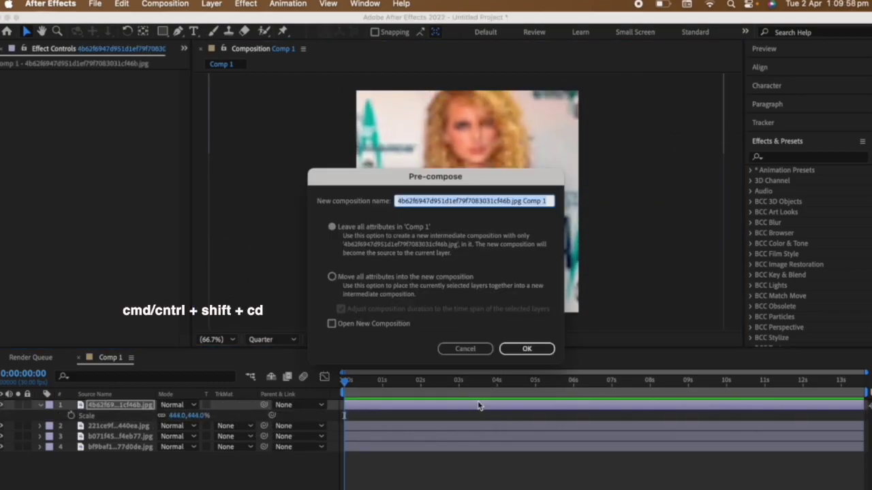
pyautogui.click(332, 277)
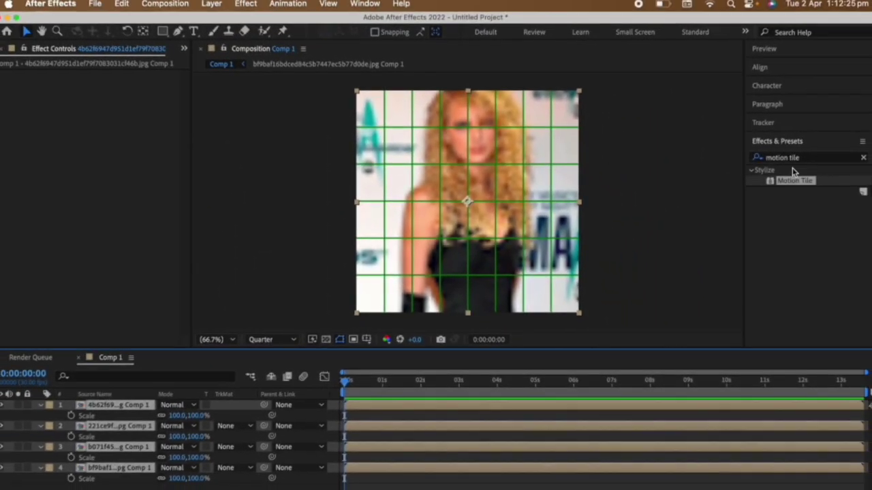
# - Apply Motion Tile to all four pre-composed layers with Output Width 380, Output Height 370 and Mirror Edges enabled
pyautogui.doubleClick(794, 181)
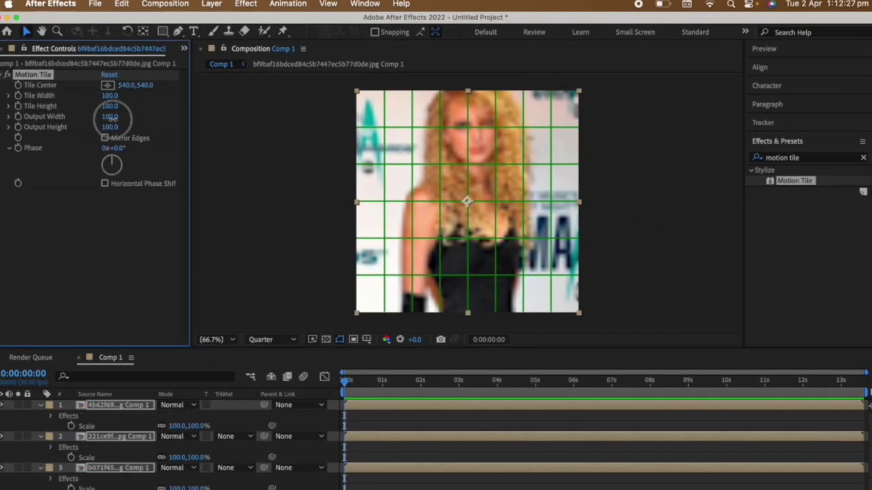
pyautogui.moveTo(112, 119); pyautogui.dragTo(131, 129)
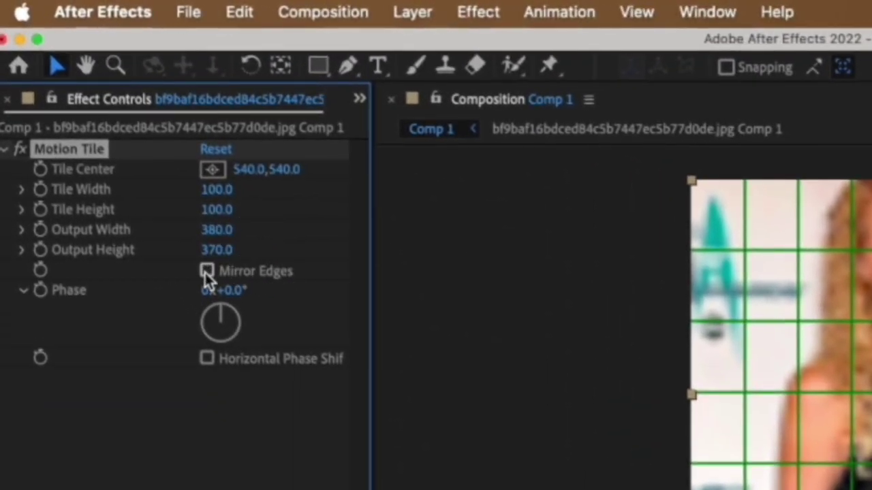
pyautogui.click(207, 271)
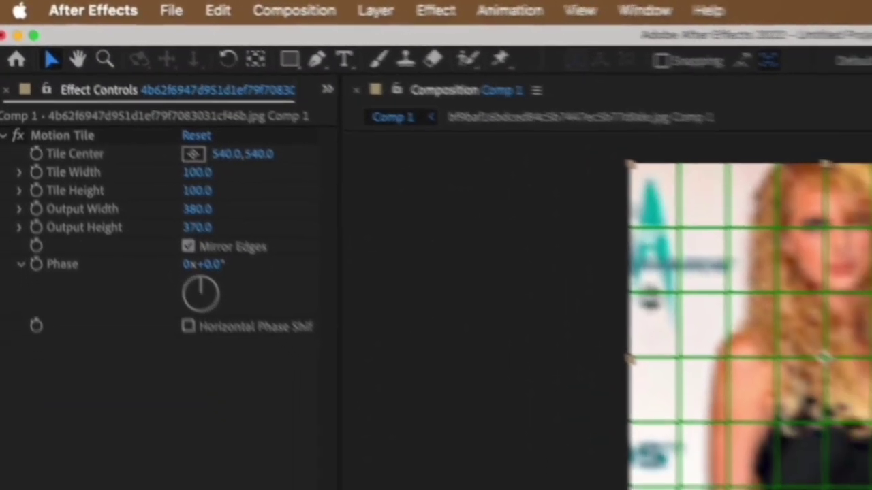
# - Find the S_BlurMoCurves effect and apply it to the first photo layer
pyautogui.write('blurmo')
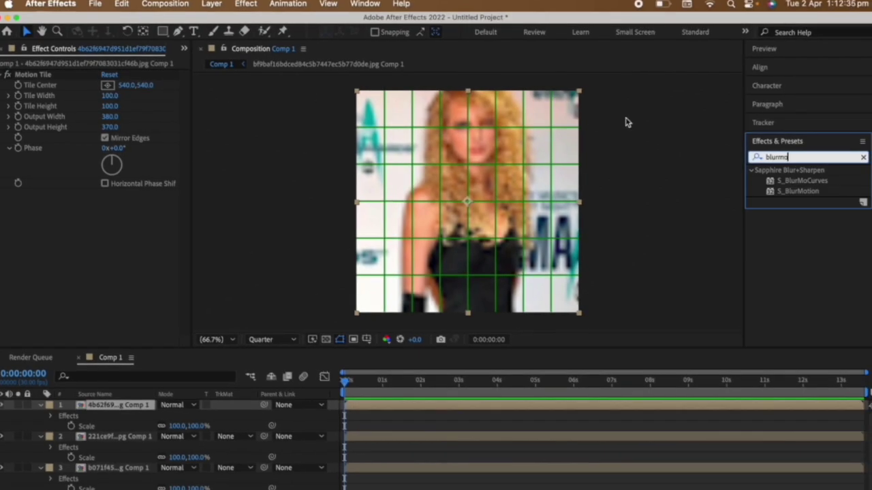
pyautogui.doubleClick(802, 181)
pyautogui.press('Return')
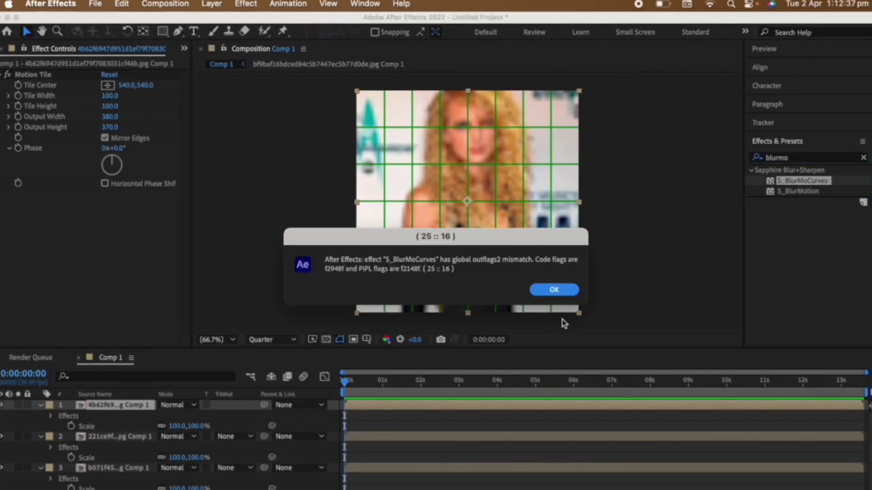
pyautogui.press('Return')
pyautogui.press('Return')
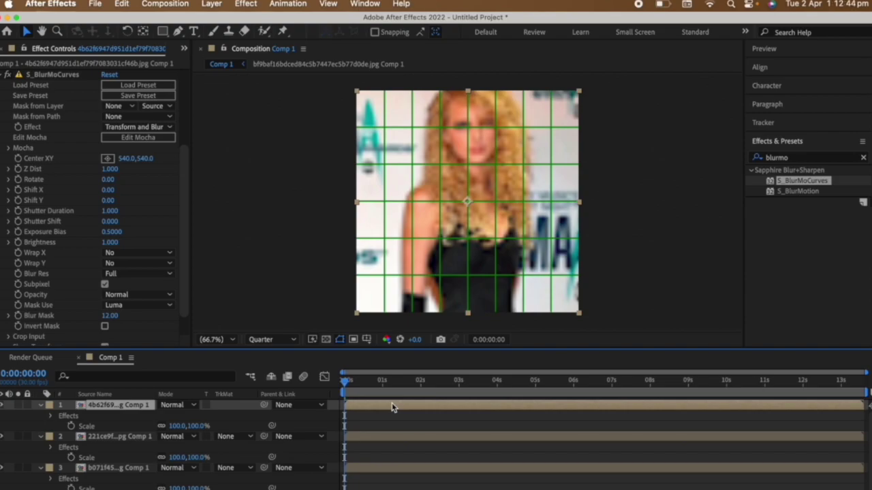
# - Set Wrap X and Wrap Y of the first layer's S_BlurMoCurves effect to Reflect
pyautogui.moveTo(344, 381); pyautogui.dragTo(383, 382)
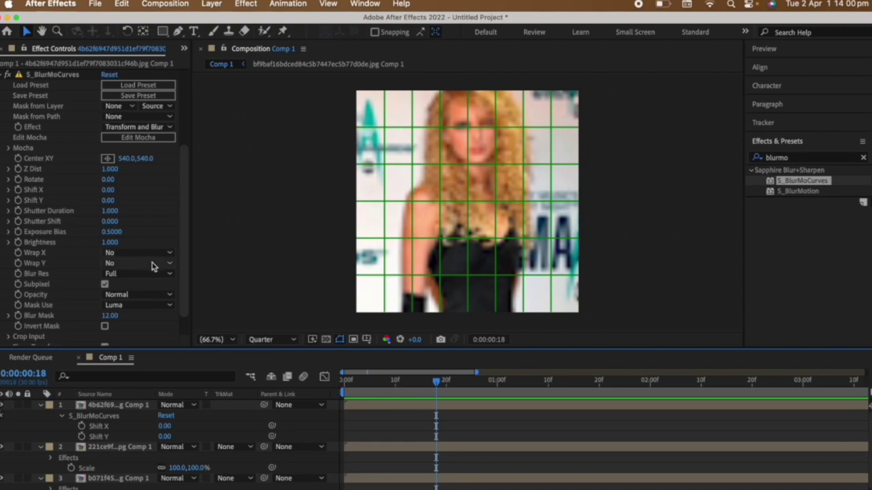
pyautogui.click(154, 265)
pyautogui.click(129, 303)
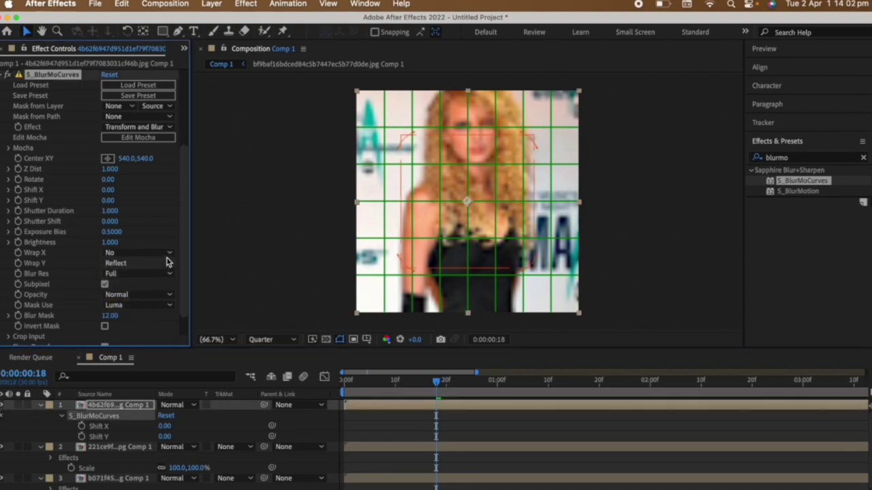
pyautogui.click(171, 256)
pyautogui.click(136, 293)
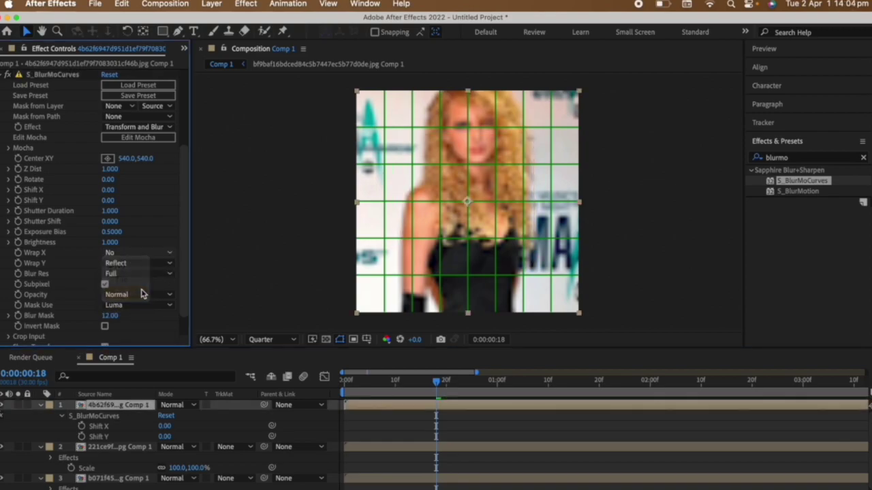
# - Keyframe Shift X and Shift Y at frame 18, and set them to 910 and 890 at frame 24
pyautogui.click(19, 190)
pyautogui.click(19, 200)
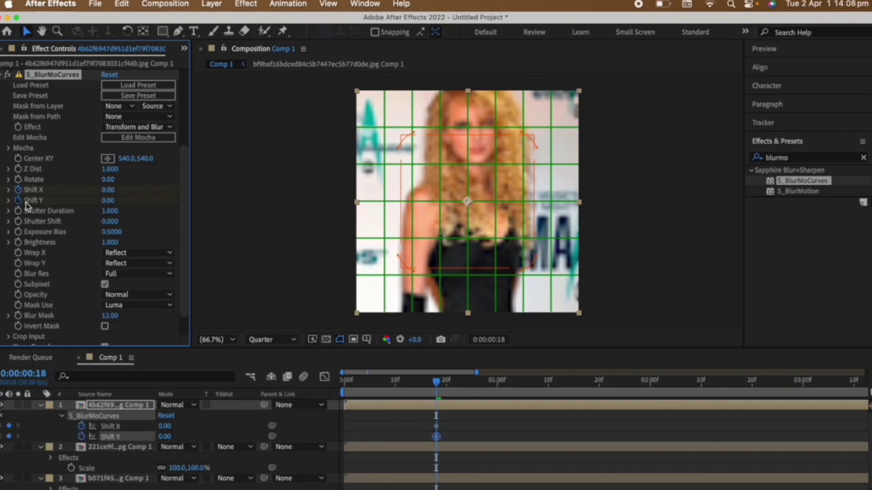
pyautogui.click(469, 382)
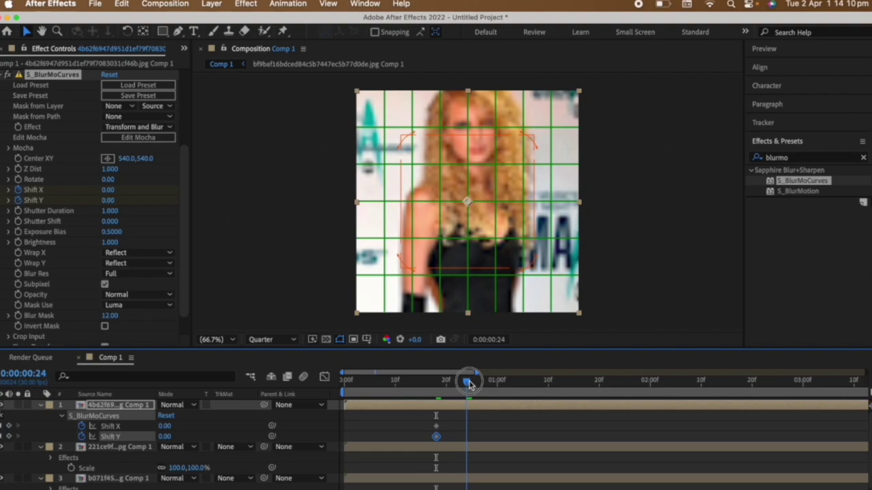
pyautogui.click(565, 301)
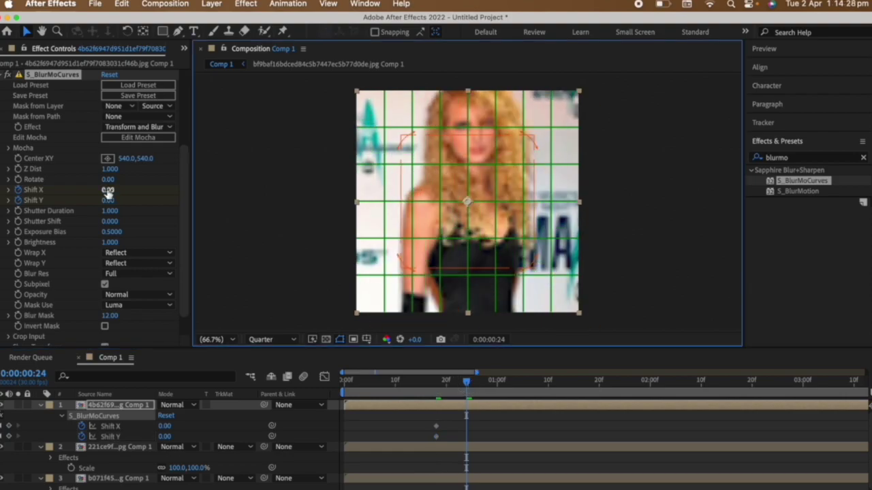
pyautogui.moveTo(107, 192); pyautogui.dragTo(169, 198)
pyautogui.moveTo(109, 201); pyautogui.dragTo(181, 219)
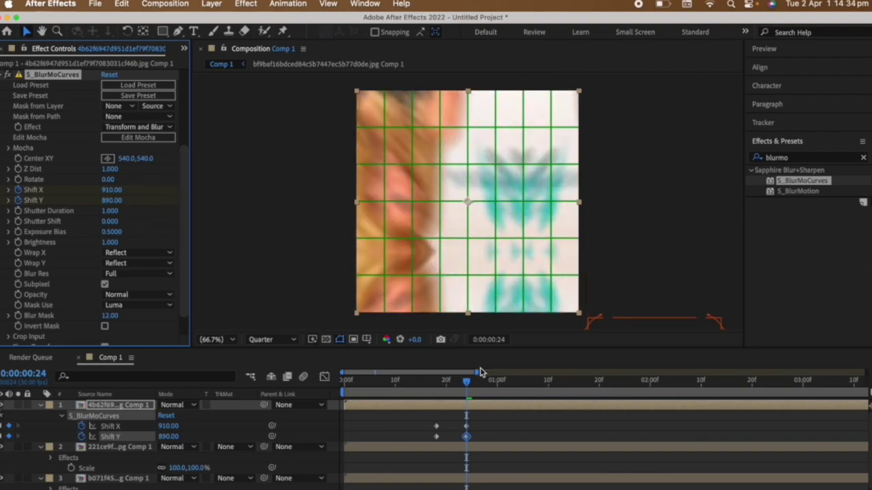
# - Apply Easy Ease to all four Shift X and Shift Y keyframes on the first layer
pyautogui.click(437, 382)
pyautogui.press('u')
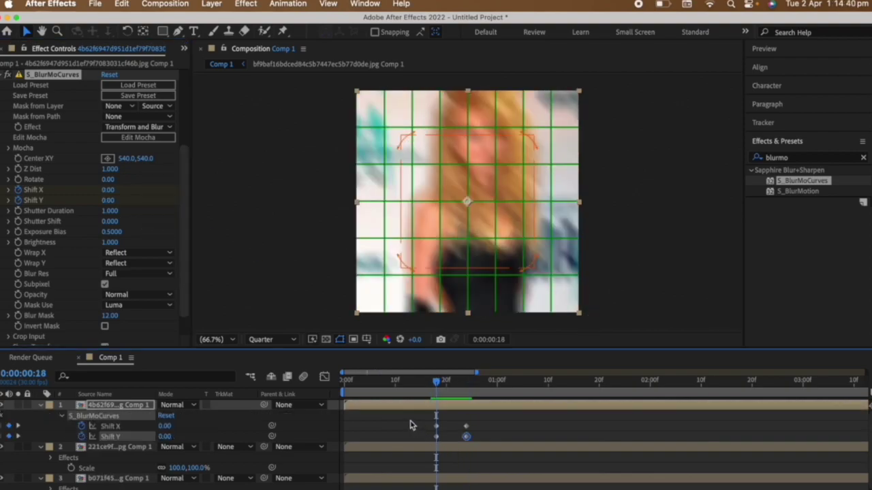
pyautogui.moveTo(409, 418); pyautogui.dragTo(534, 443)
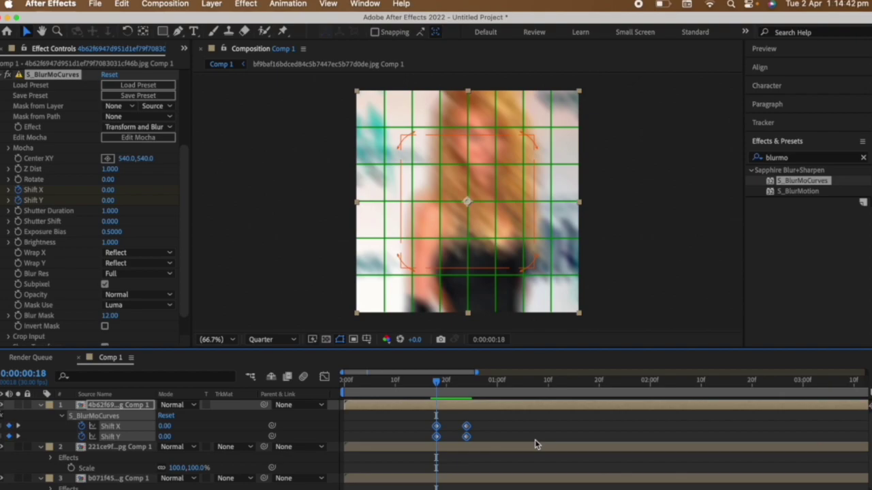
pyautogui.press('F9')
# - Reshape the first layer's Shift X curve in the graph editor for a slow start and a fast finish
pyautogui.click(466, 426)
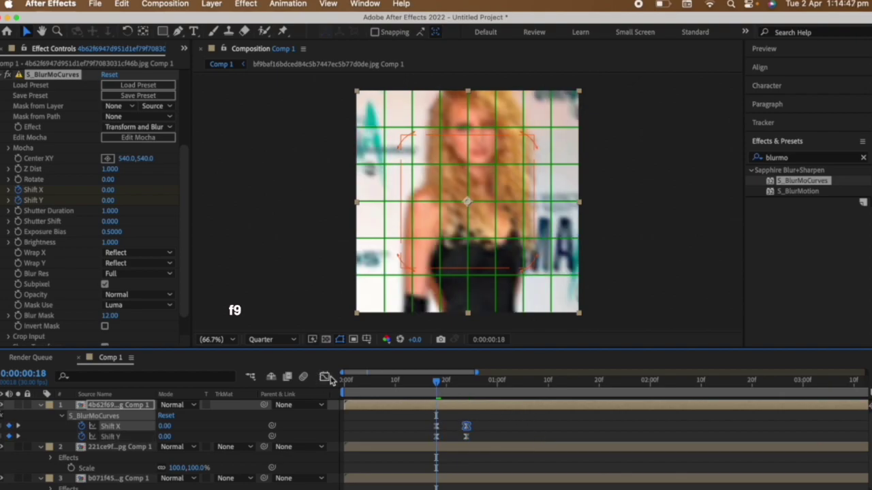
pyautogui.click(325, 377)
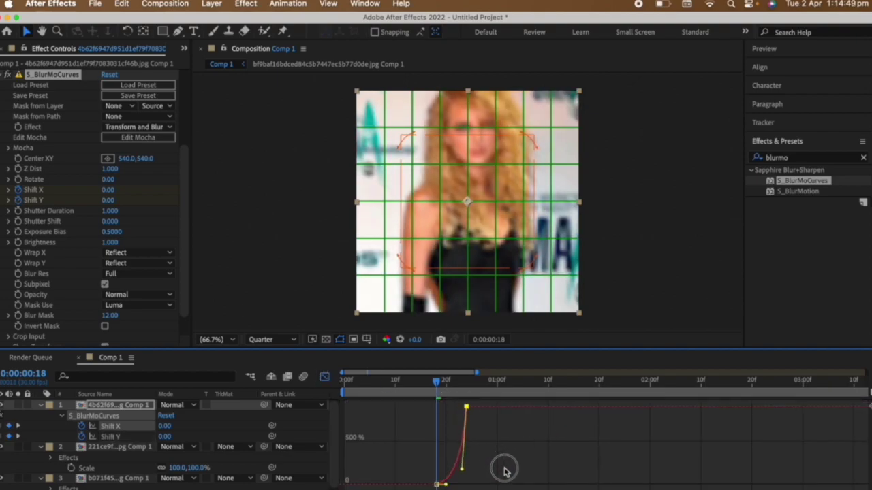
pyautogui.press('=')
pyautogui.press('=')
pyautogui.moveTo(477, 484); pyautogui.dragTo(579, 471)
pyautogui.hotkey('shift', 'F3')
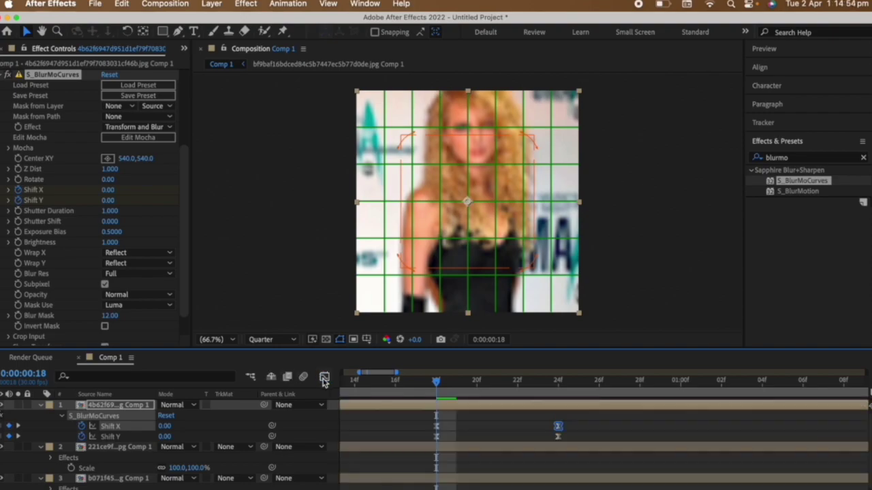
# - Reshape the first layer's Shift Y curve in the graph editor with the same slow start and fast finish
pyautogui.click(558, 437)
pyautogui.hotkey('shift', 'F3')
pyautogui.moveTo(519, 402); pyautogui.dragTo(616, 460)
pyautogui.moveTo(473, 480); pyautogui.dragTo(546, 483)
pyautogui.click(325, 373)
# - Split the first photo layer at frame 24 and delete the part after it
pyautogui.click(557, 380)
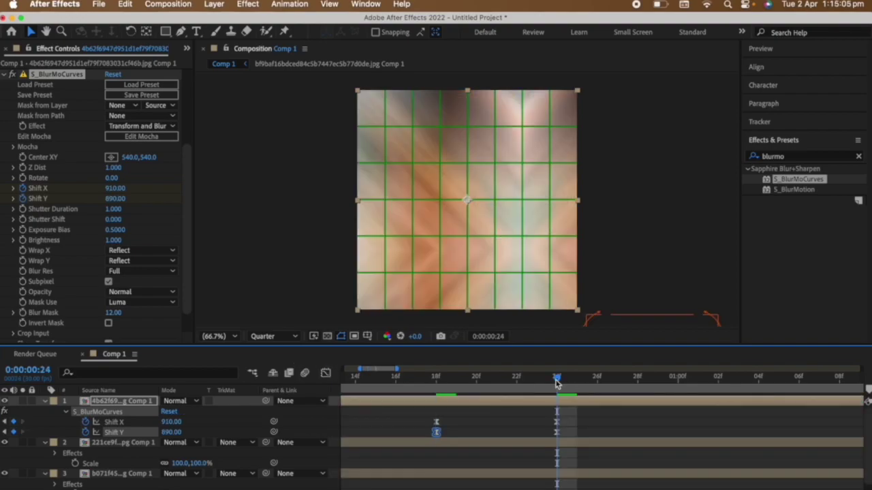
pyautogui.press('super+shift+d')
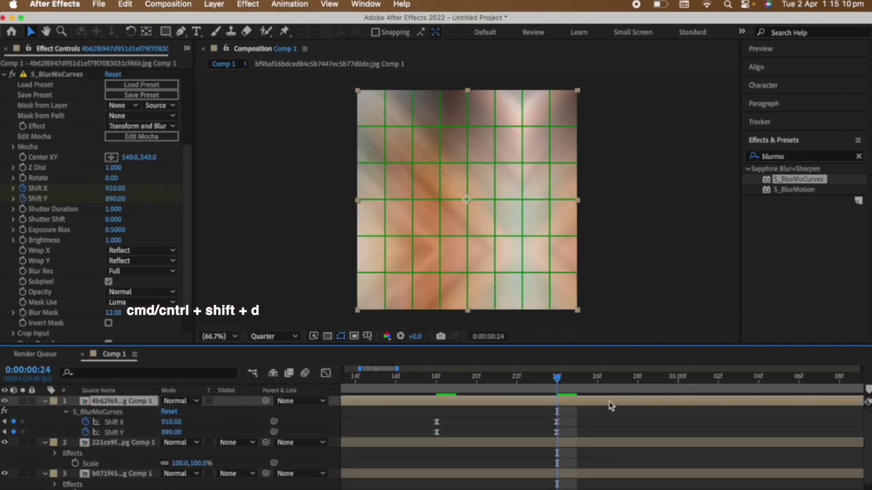
pyautogui.press('Delete')
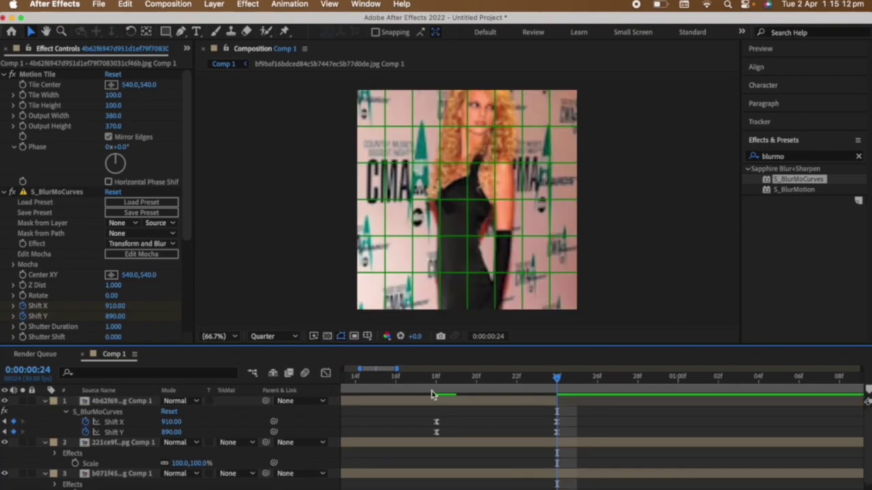
# - Copy the animated S_BlurMoCurves effect from the first layer and paste it onto the second photo layer at frame 18
pyautogui.click(429, 393)
pyautogui.click(57, 193)
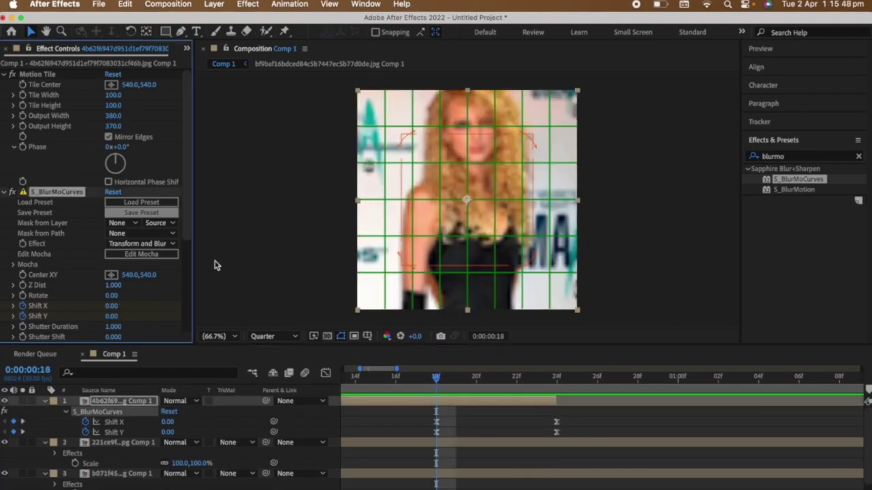
pyautogui.click(501, 444)
pyautogui.press('super+v')
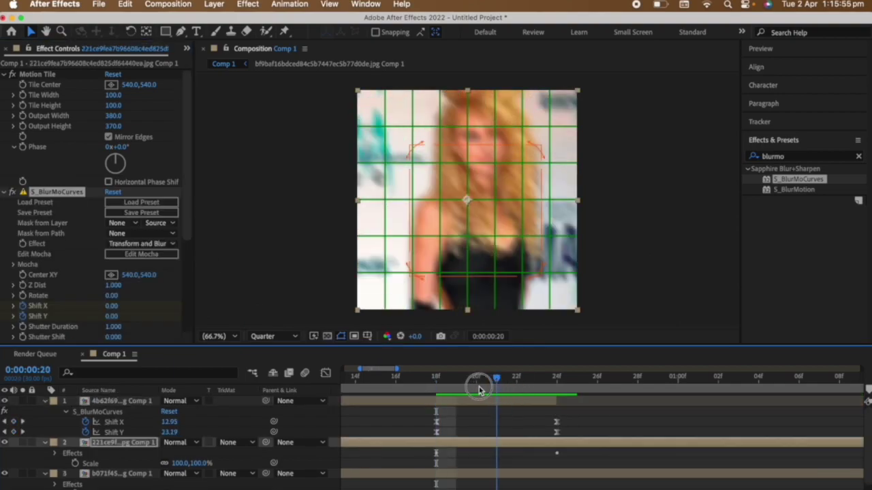
# - Set the second layer's Shift X to -910 at frame 24, keep Shift Y at 890, and preview the motion
pyautogui.moveTo(479, 390); pyautogui.dragTo(557, 378)
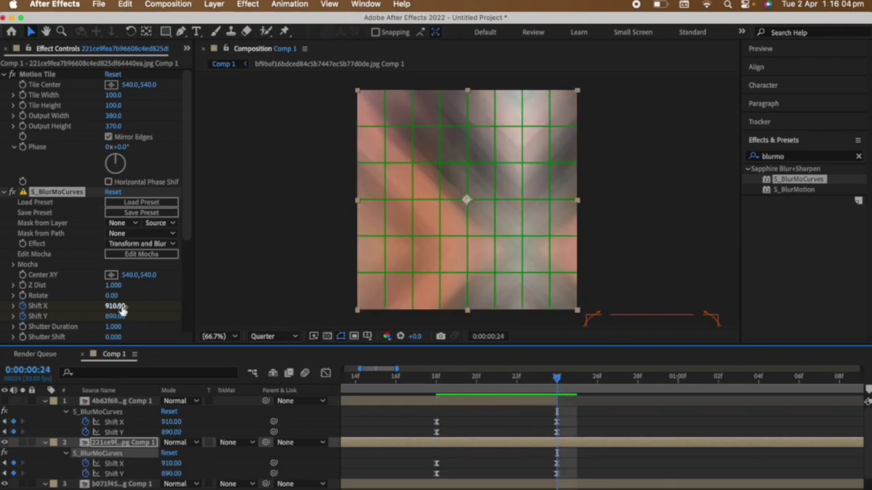
pyautogui.press('Tab')
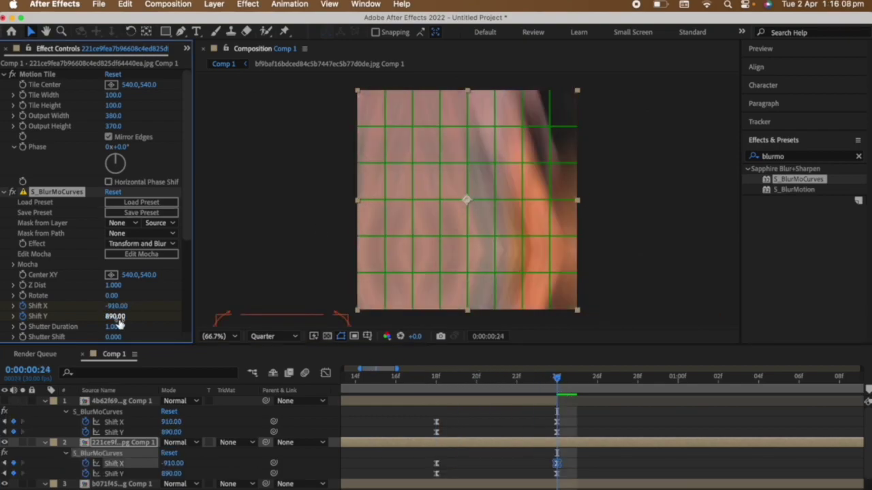
pyautogui.press('Return')
pyautogui.press('space')
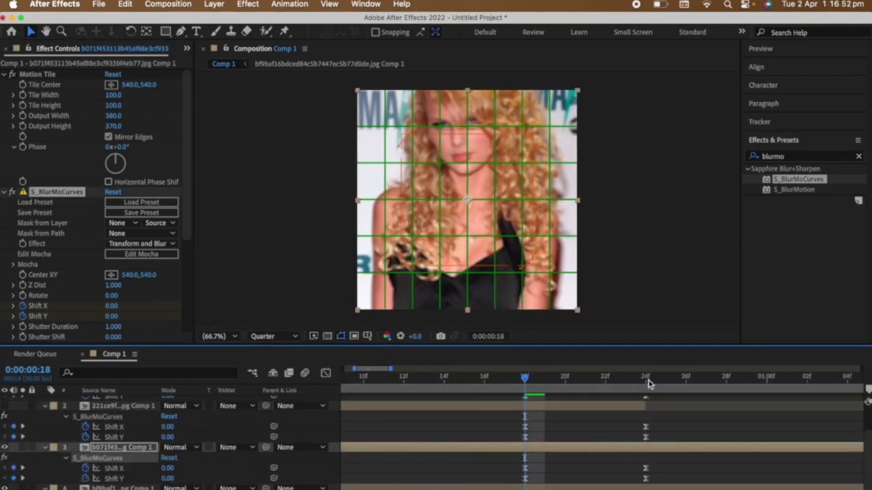
# - At frame 24, set Shift X and Shift Y to 910 and -890 on the third photo layer and -910 and -890 on the fourth
pyautogui.click(645, 378)
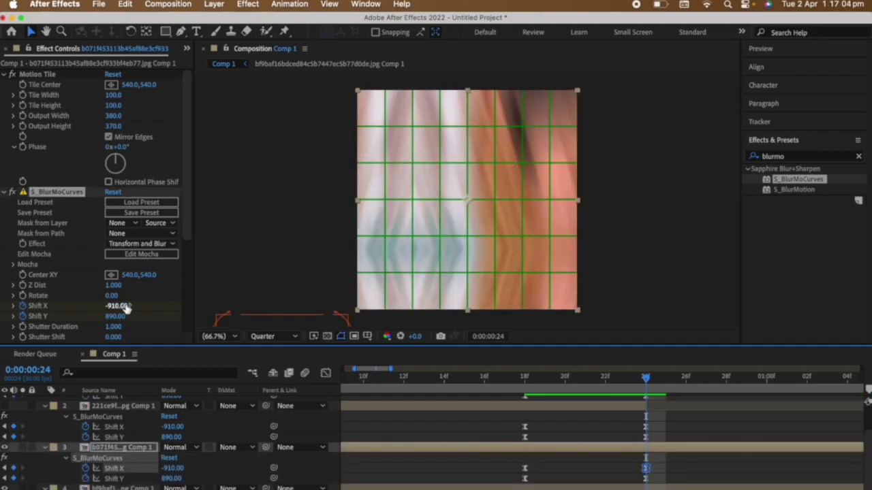
pyautogui.write('910')
pyautogui.press('Return')
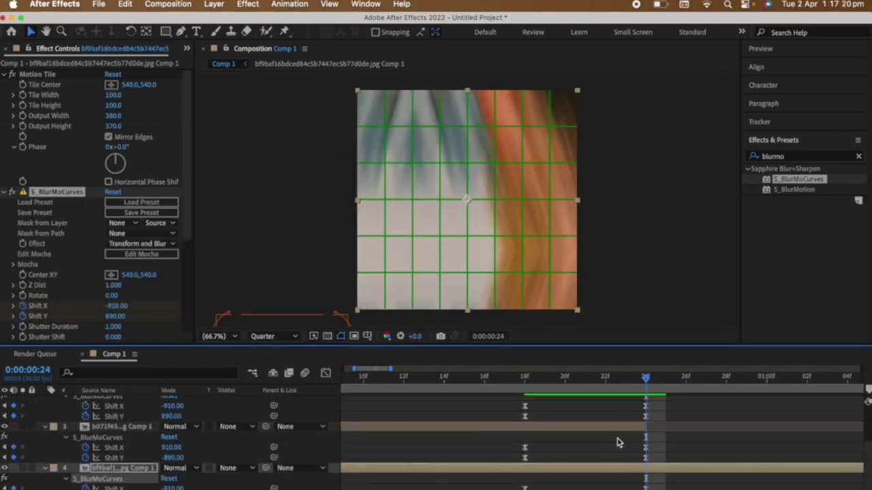
pyautogui.click(117, 316)
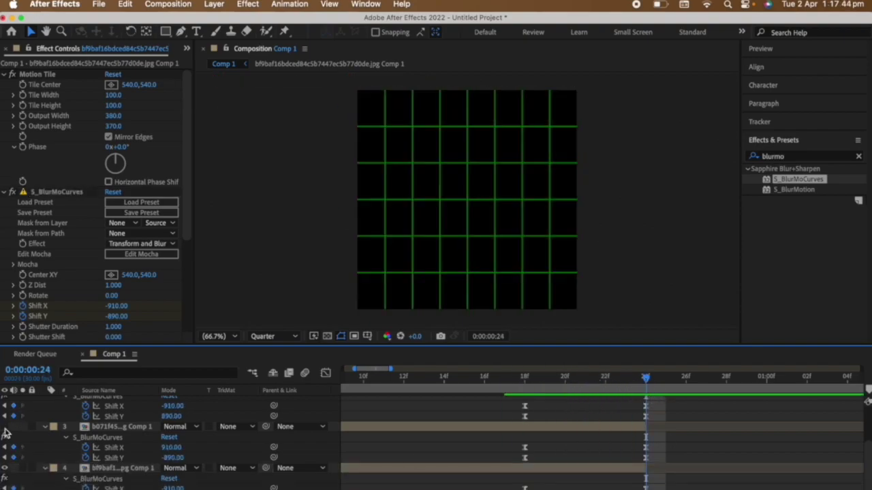
# - Pre-compose each of the four animated photo layers separately
pyautogui.press('pageup')
pyautogui.press('pageup')
pyautogui.scroll(4, 549, 466)
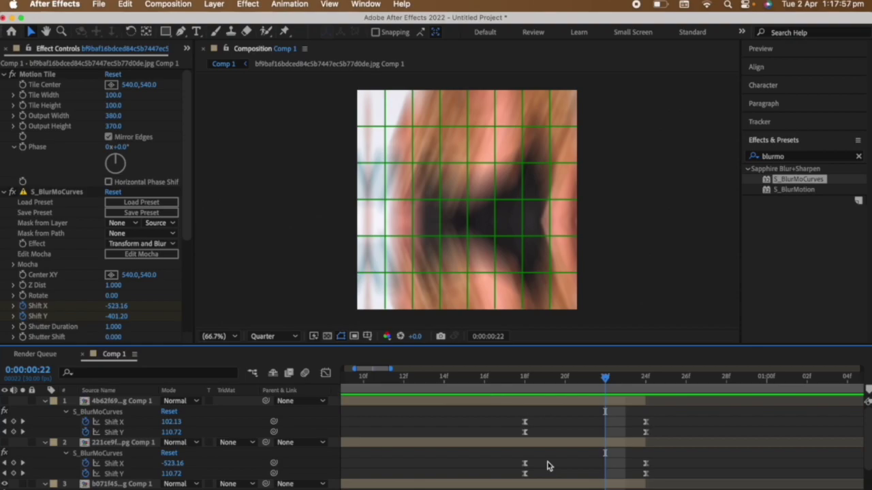
pyautogui.click(583, 402)
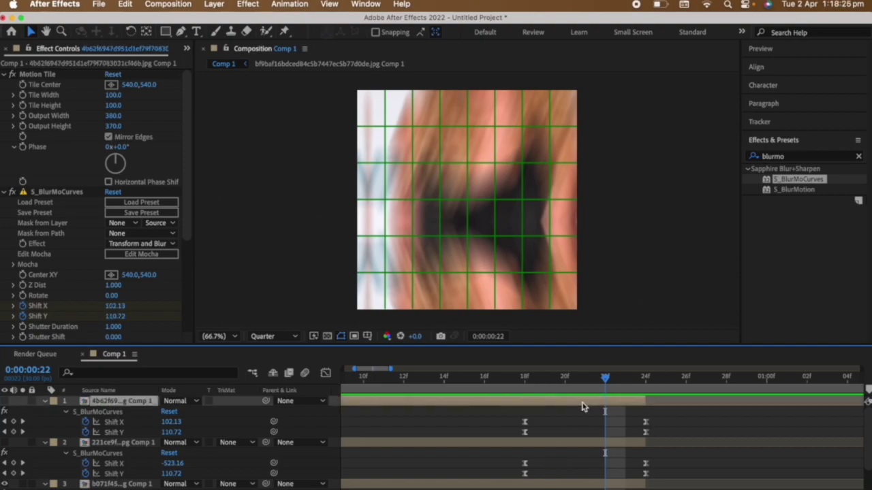
pyautogui.press('super+shift+c')
pyautogui.press('Return')
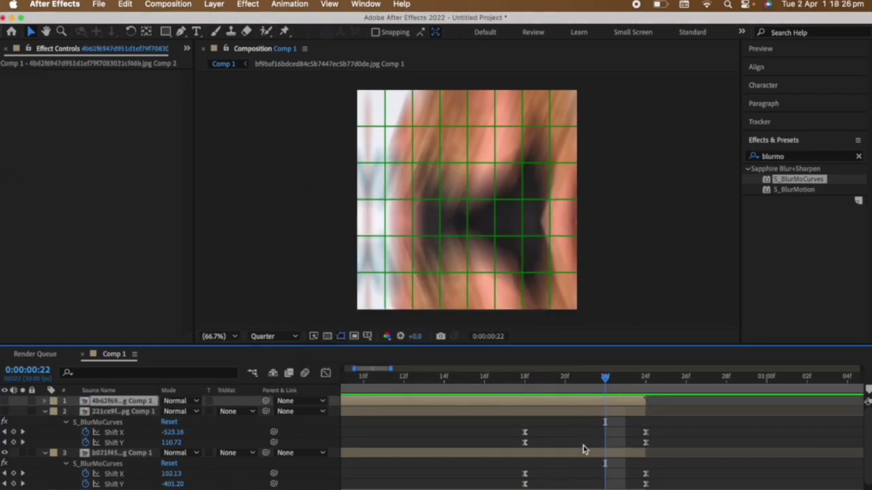
pyautogui.click(594, 412)
pyautogui.press('super+shift+c')
pyautogui.press('Return')
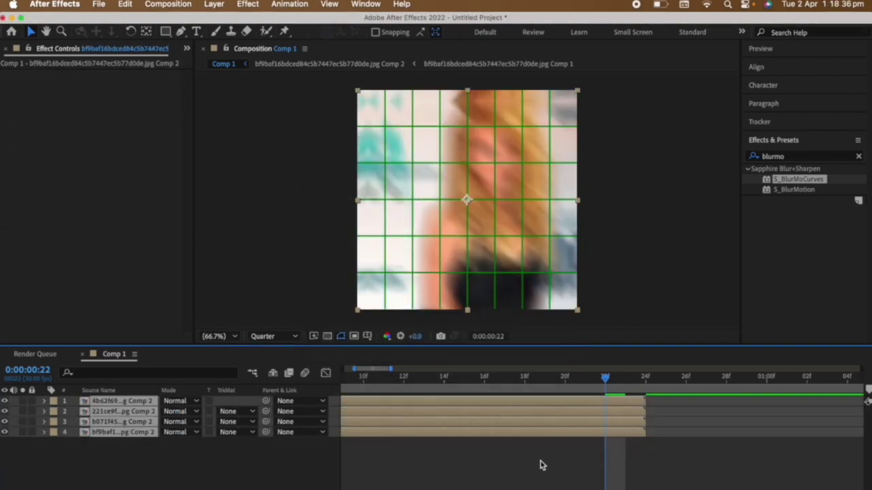
# - Set the scale of all four pre-composed photo layers to 50%
pyautogui.press('s')
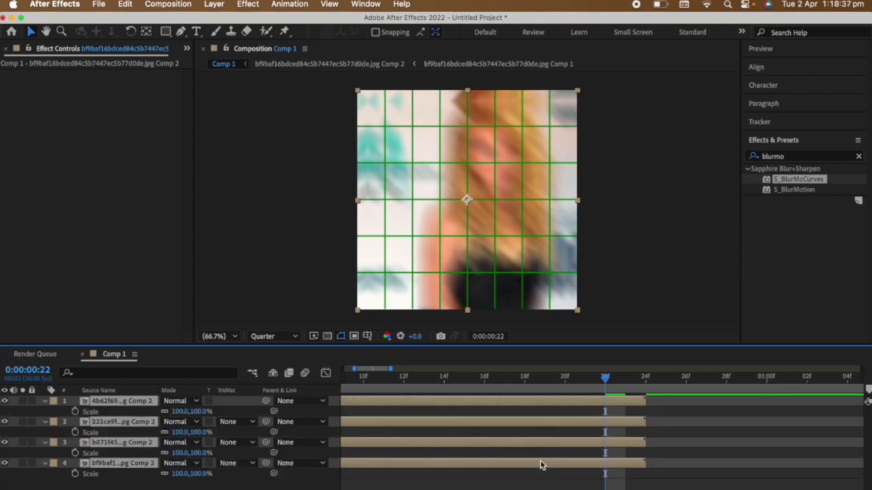
pyautogui.click(179, 432)
pyautogui.write('50')
pyautogui.press('Return')
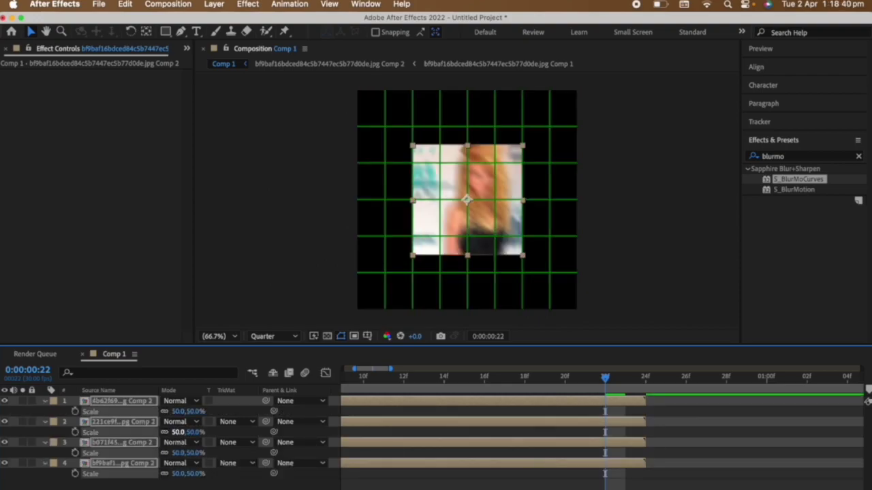
# - Align the first layer to the composition's left and top edges and the second layer to its right and top edges
pyautogui.click(620, 404)
pyautogui.click(784, 69)
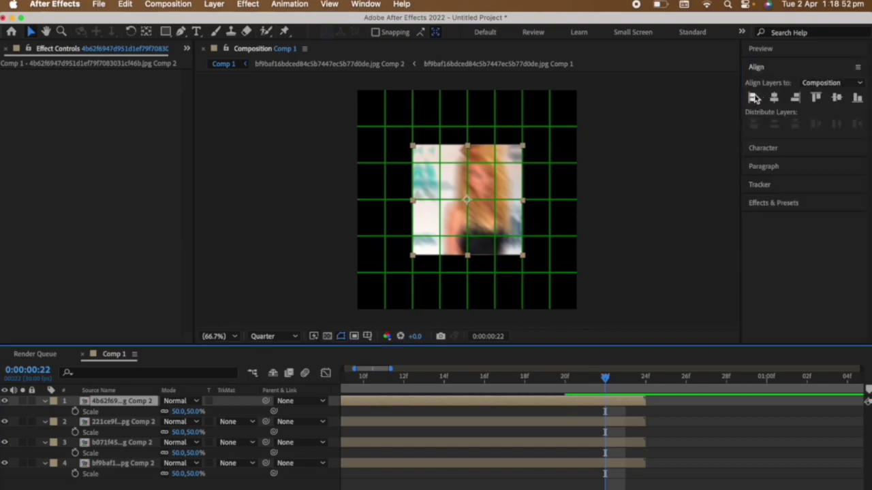
pyautogui.click(754, 98)
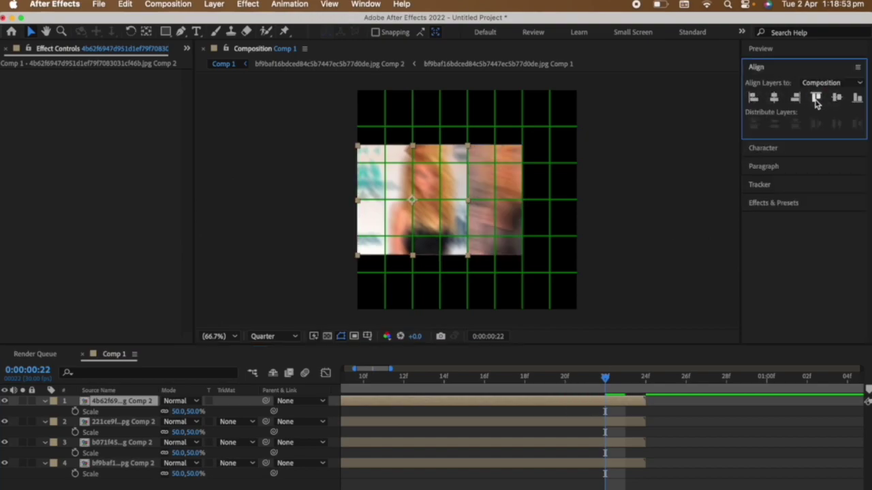
pyautogui.click(816, 98)
pyautogui.click(630, 422)
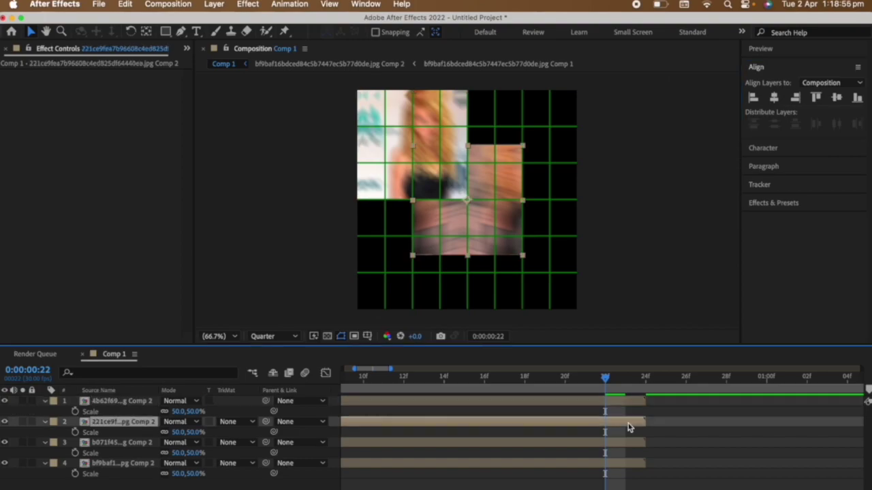
pyautogui.click(795, 98)
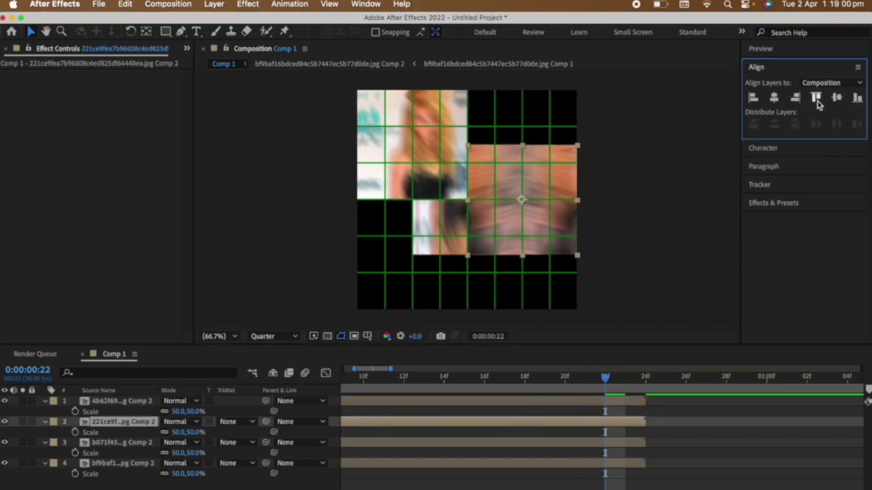
pyautogui.click(817, 98)
# - Align the third layer to the composition's left and bottom edges and the fourth layer to its right and bottom edges
pyautogui.click(605, 444)
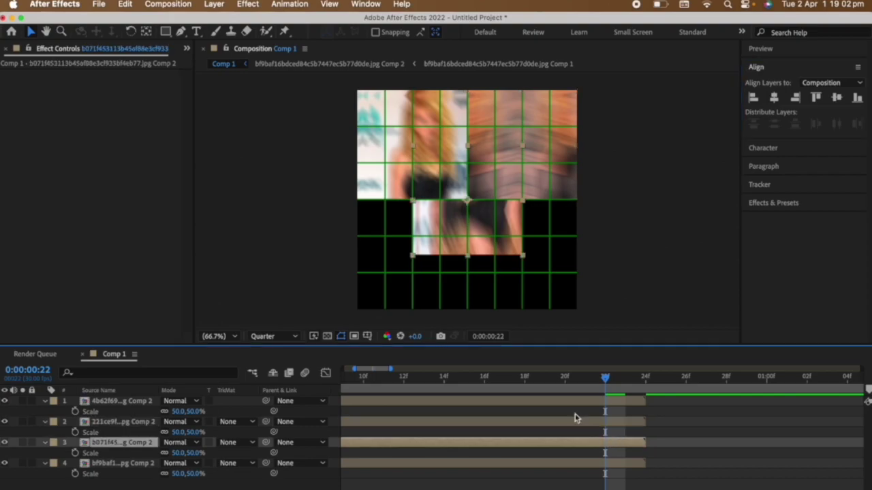
pyautogui.click(753, 97)
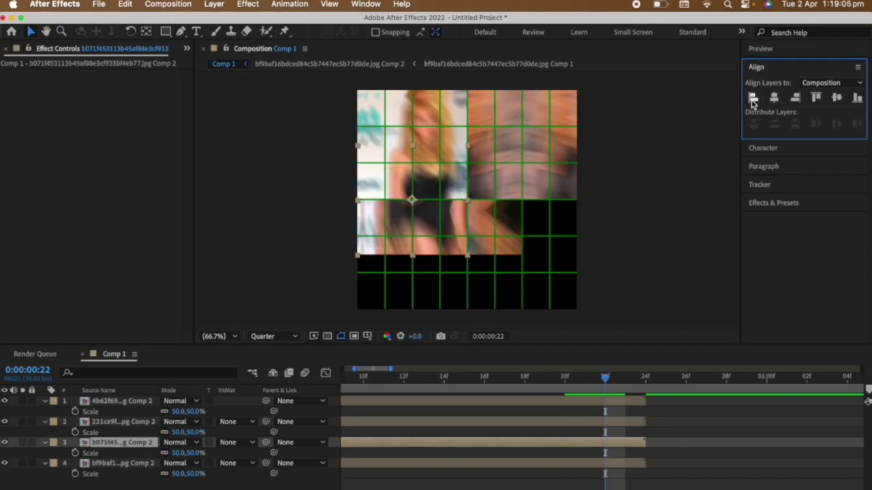
pyautogui.click(857, 97)
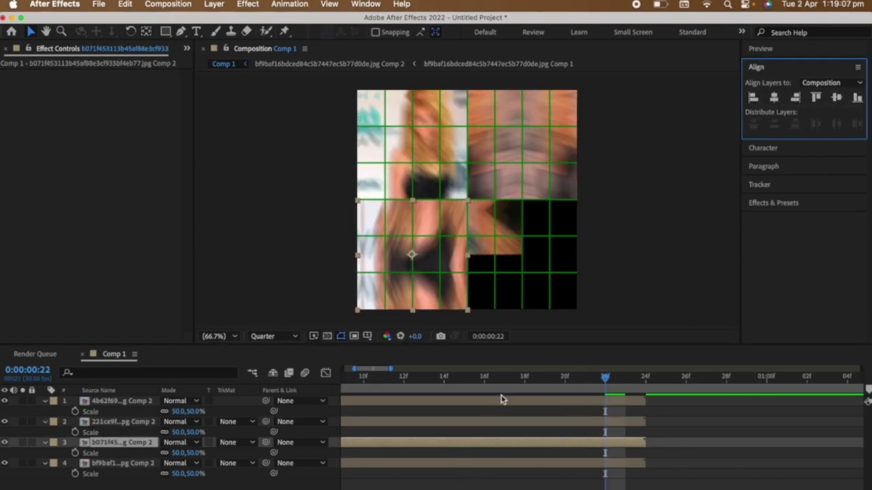
pyautogui.click(557, 378)
pyautogui.moveTo(557, 379); pyautogui.dragTo(603, 380)
pyautogui.click(609, 464)
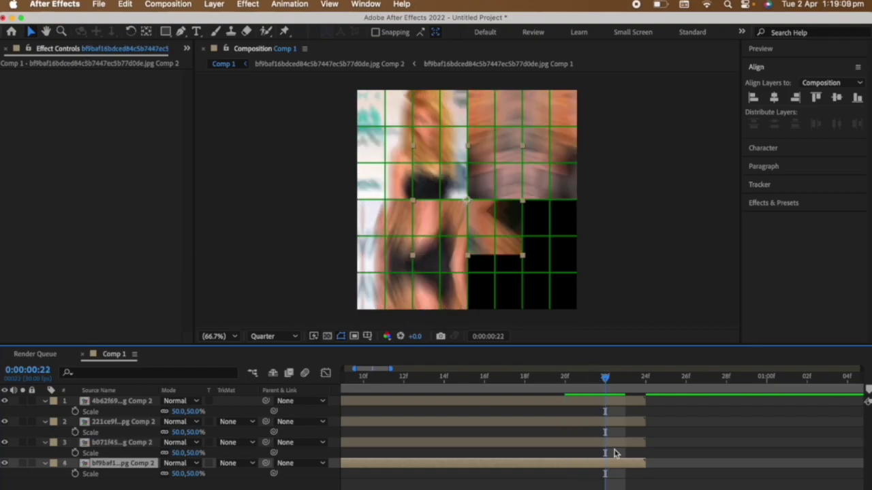
pyautogui.click(794, 97)
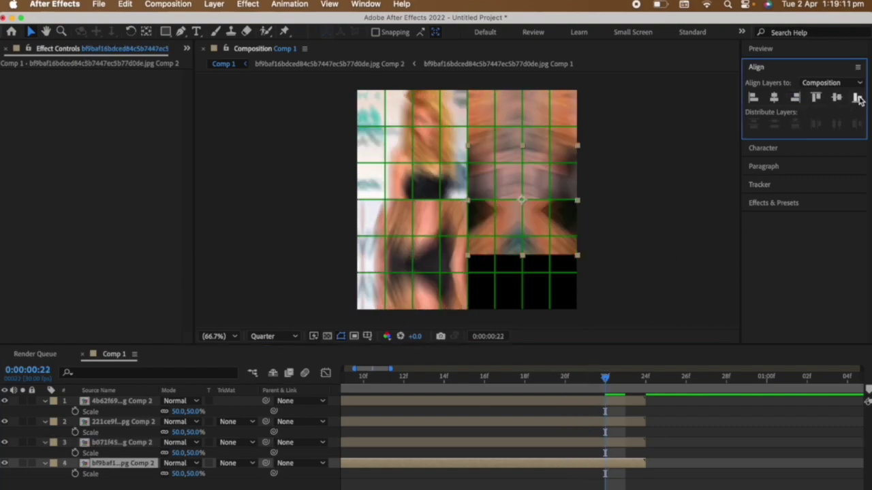
pyautogui.click(857, 98)
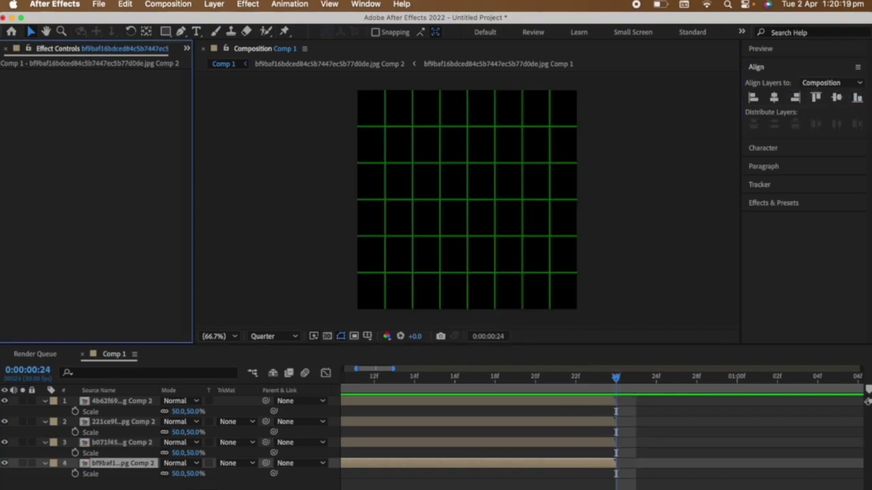
# - Switch to Finder and add the 5b98efc, 7e9720b, c9cfa0f and d453ec9 photos from Downloads to the top of the composition's layers
pyautogui.press('super+Tab')
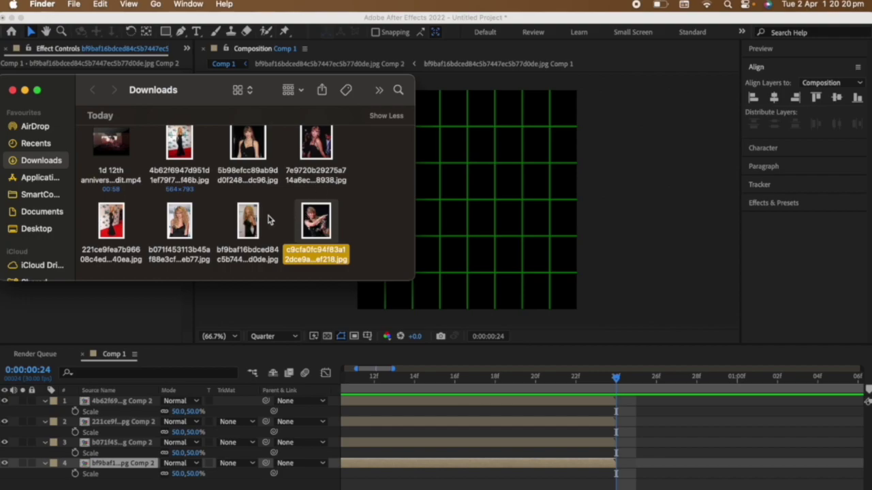
pyautogui.scroll(1, 280, 181)
pyautogui.keyDown('super'); pyautogui.click(249, 156); pyautogui.keyUp('super')
pyautogui.keyDown('super'); pyautogui.click(329, 157); pyautogui.keyUp('super')
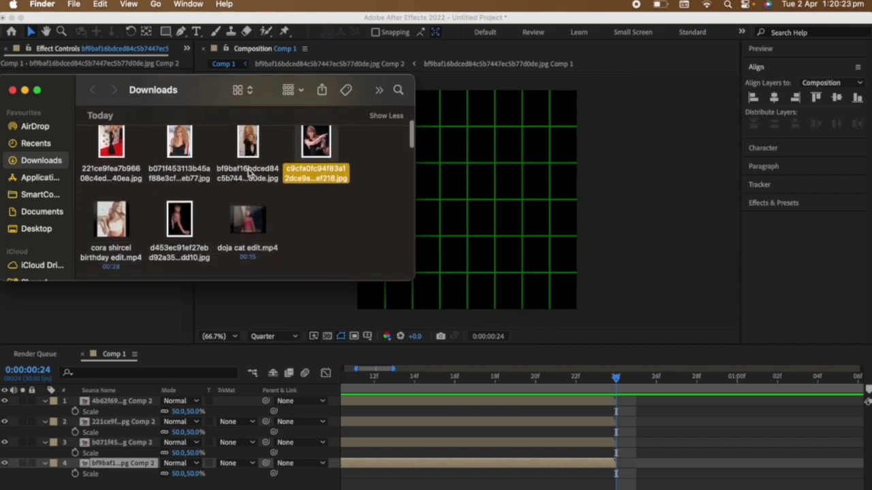
pyautogui.keyDown('super'); pyautogui.click(179, 219); pyautogui.keyUp('super')
pyautogui.moveTo(179, 219); pyautogui.dragTo(585, 457)
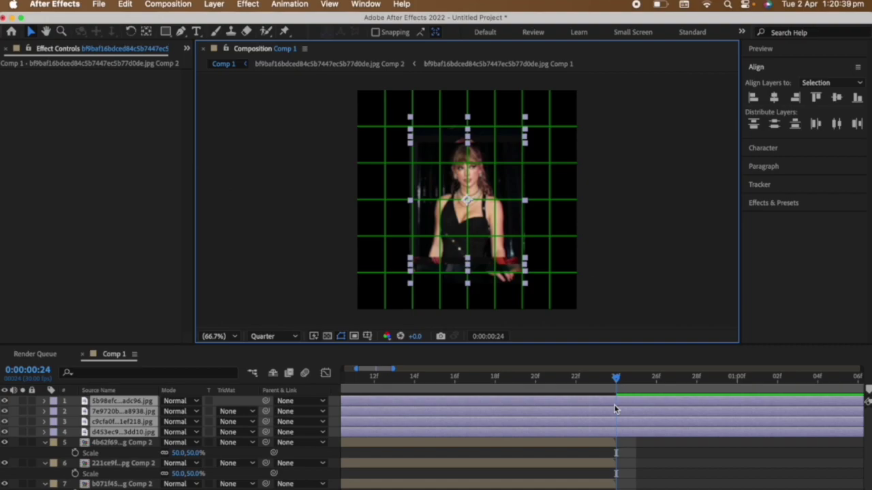
# - Split the four new photo layers at frame 24 and delete the parts before it
pyautogui.press('super+shift+d')
pyautogui.click(604, 418)
pyautogui.click(608, 411)
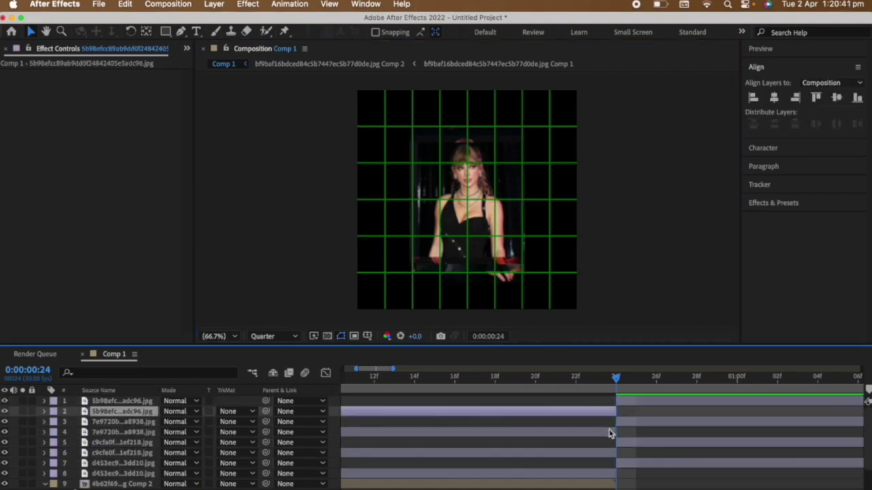
pyautogui.keyDown('super'); pyautogui.click(609, 432); pyautogui.keyUp('super')
pyautogui.keyDown('super'); pyautogui.click(613, 454); pyautogui.keyUp('super')
# - Enlarge the first new photo, 5b98efc, to fill the square frame and pre-compose it
pyautogui.moveTo(181, 412); pyautogui.dragTo(246, 413)
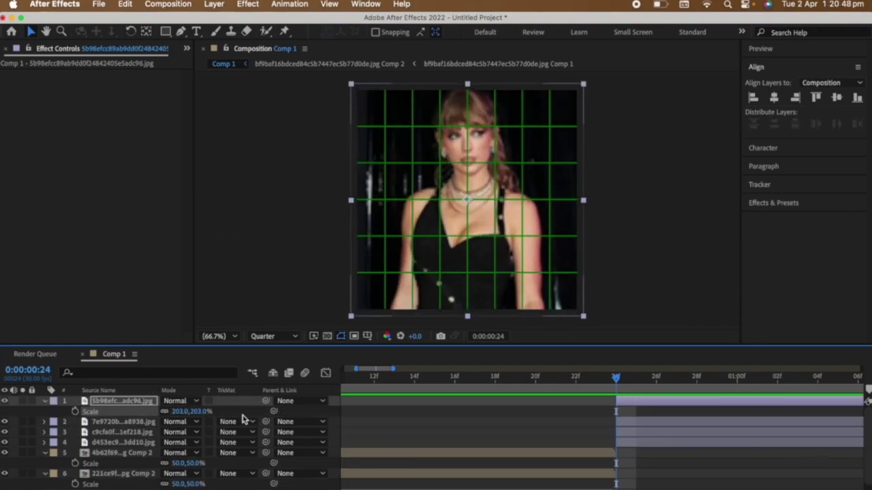
pyautogui.press('super+shift+c')
pyautogui.press('Return')
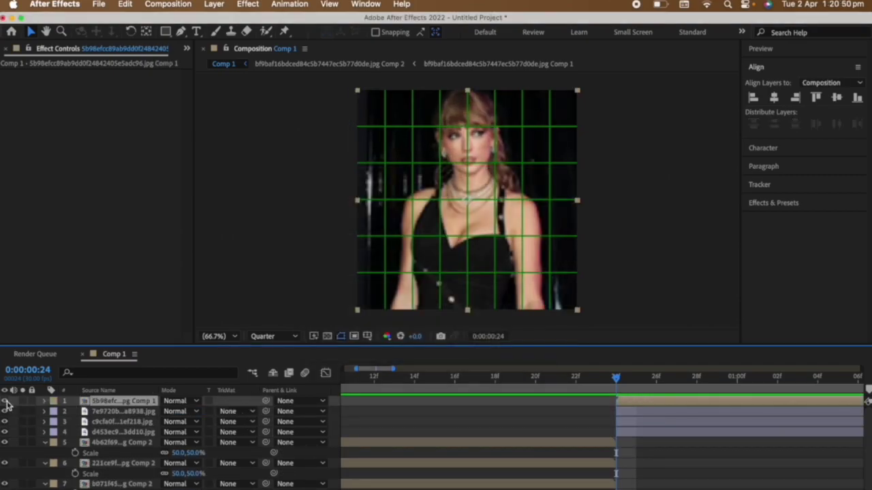
# - With the first pre-composed photo hidden, enlarge the 7e9720b photo to fill the frame and pre-compose it
pyautogui.click(5, 401)
pyautogui.click(122, 412)
pyautogui.press('s')
pyautogui.moveTo(181, 423); pyautogui.dragTo(242, 421)
pyautogui.press('super+shift+c')
pyautogui.press('Return')
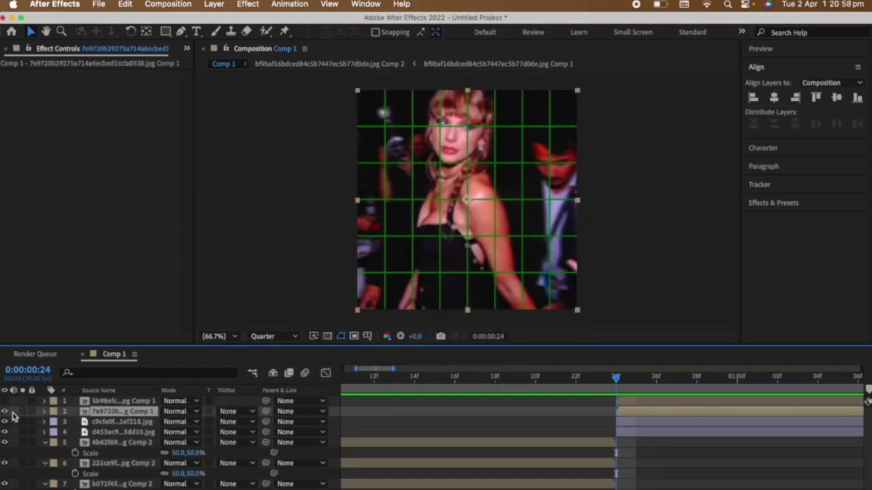
# - Enlarge the c9cfa0f photo to fill the square frame and pre-compose it
pyautogui.press('super+Down')
pyautogui.press('alt+shift+super+g')
pyautogui.press('s')
pyautogui.press('super+shift+c')
pyautogui.press('Return')
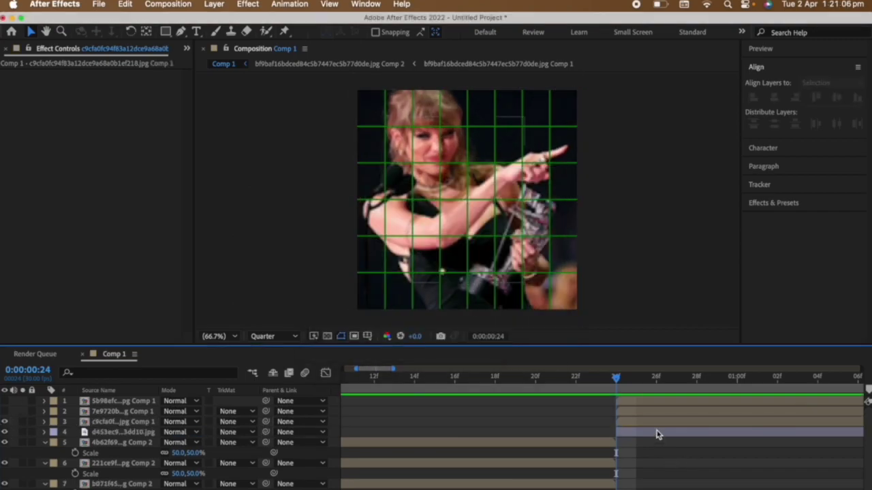
# - Scale the d453ec9 photo to 255% and pre-compose it with all attributes moved into the new composition
pyautogui.press('super+Down')
pyautogui.press('alt+shift+super+g')
pyautogui.press('s')
pyautogui.press('super+shift+c')
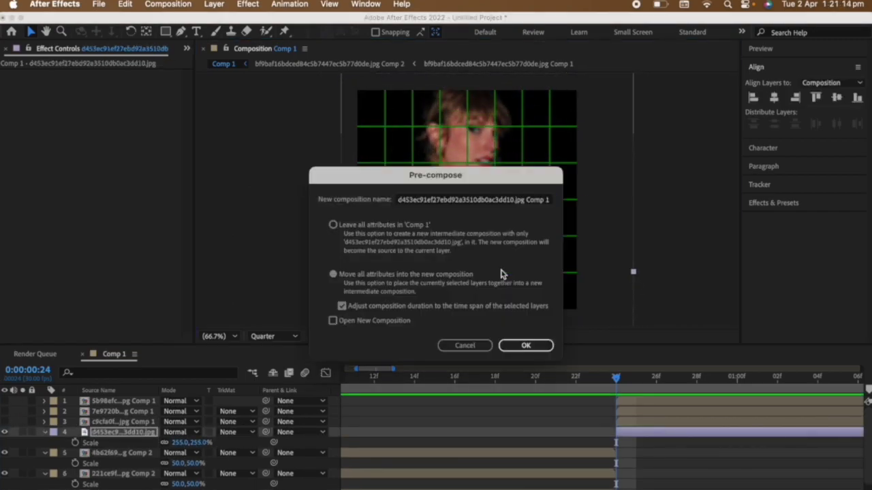
pyautogui.press('Return')
pyautogui.press('super+Down')
pyautogui.press('alt+shift+super+g')
pyautogui.press('s')
# - Apply Motion Tile to the 5b98efc pre-comp with Output Width and Output Height at 450 and Mirror Edges on
pyautogui.click(626, 432)
pyautogui.keyDown('shift'); pyautogui.click(652, 422); pyautogui.keyUp('shift')
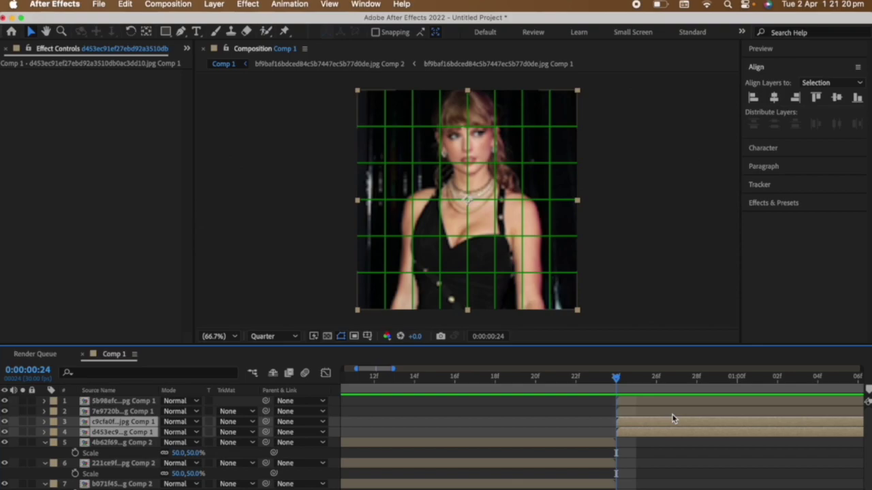
pyautogui.keyDown('shift'); pyautogui.click(677, 411); pyautogui.keyUp('shift')
pyautogui.keyDown('shift'); pyautogui.click(695, 401); pyautogui.keyUp('shift')
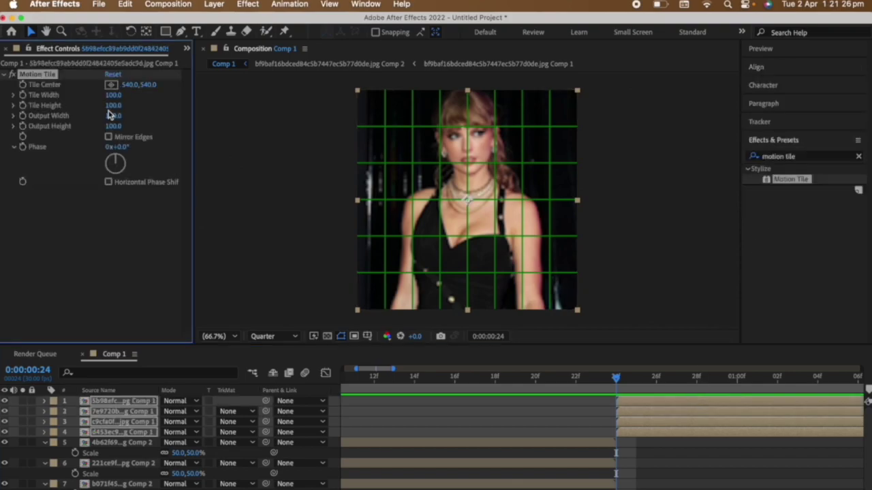
pyautogui.click(112, 115)
pyautogui.write('450')
pyautogui.click(113, 127)
pyautogui.write('450')
pyautogui.click(109, 137)
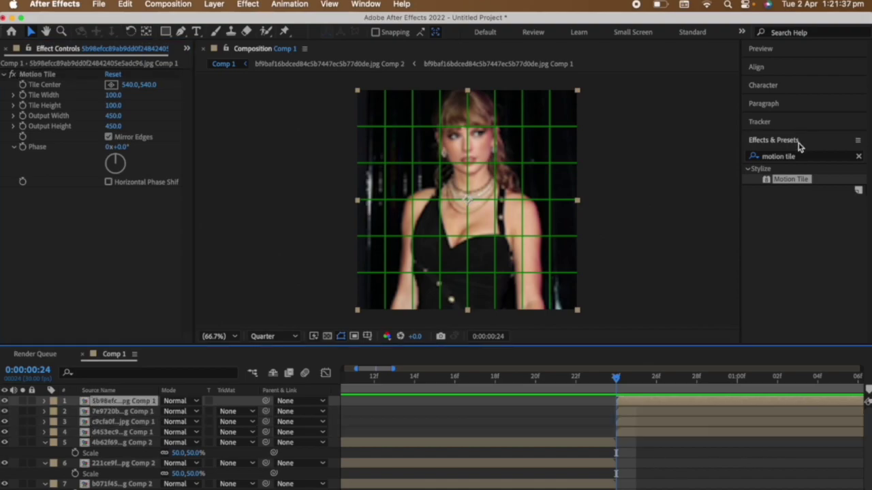
# - Apply S_BlurMoCurves to the 5b98efc pre-comp and set its Wrap X and Wrap Y to Reflect
pyautogui.click(805, 156)
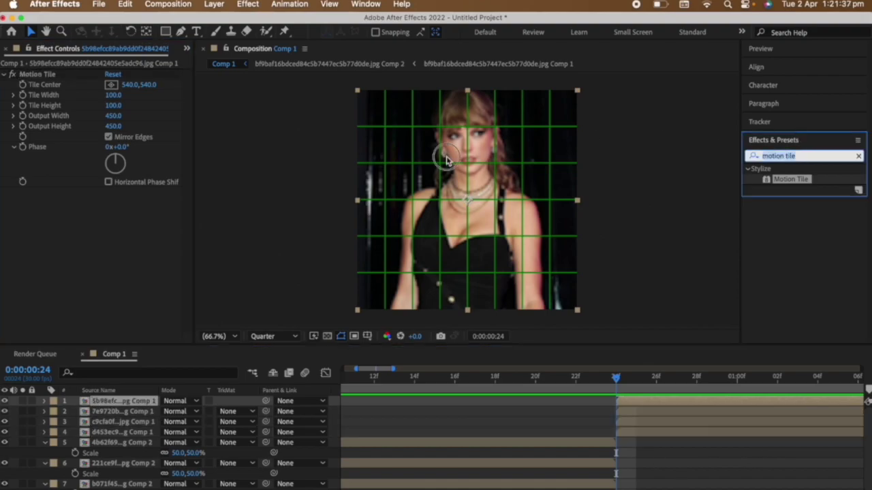
pyautogui.write('blurmo')
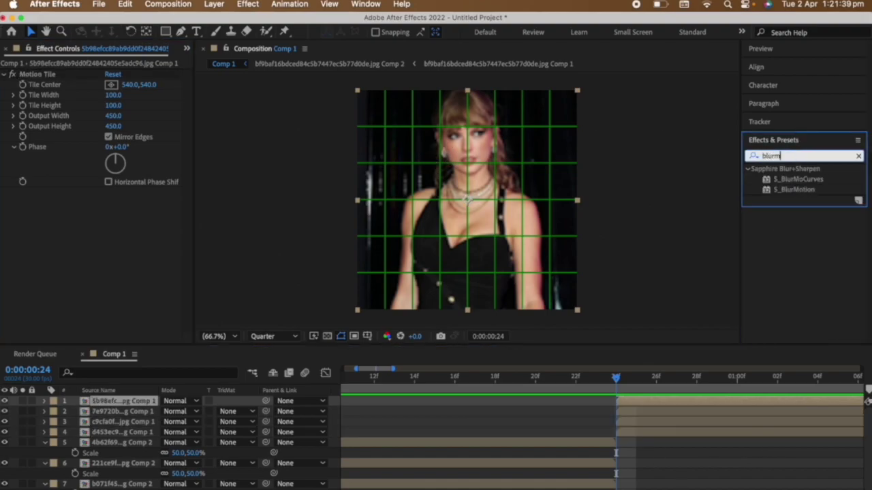
pyautogui.moveTo(796, 179); pyautogui.dragTo(582, 327)
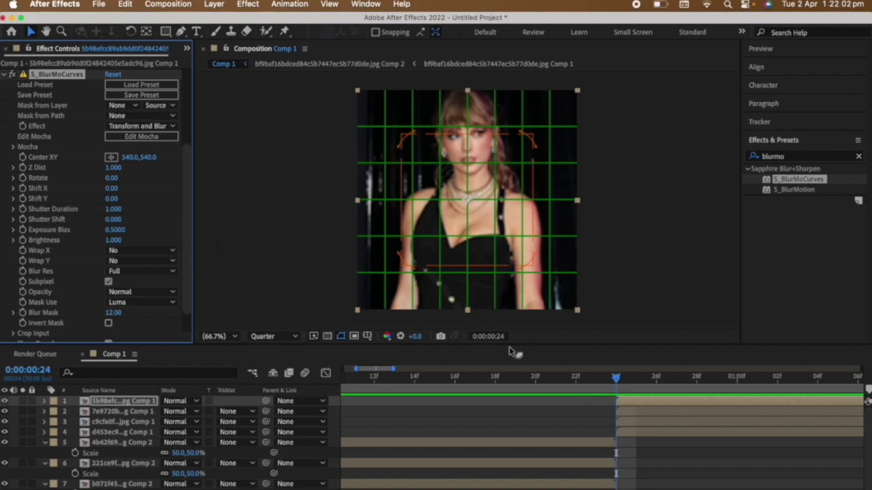
pyautogui.moveTo(455, 380); pyautogui.dragTo(615, 436)
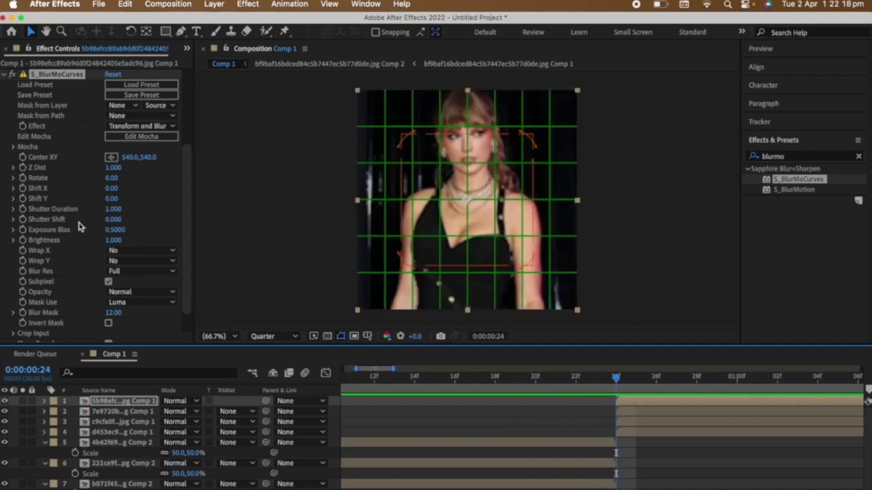
pyautogui.click(136, 261)
pyautogui.click(138, 303)
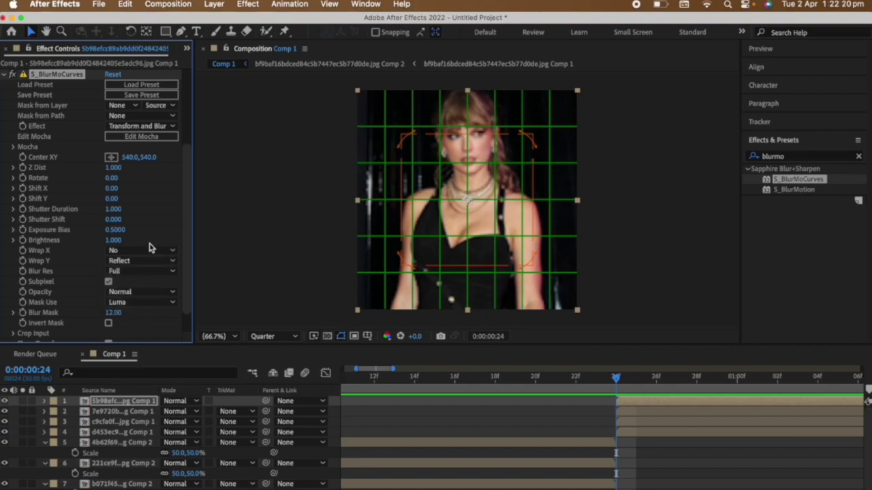
pyautogui.click(150, 249)
pyautogui.click(140, 292)
# - Keyframe Shift X at about -1130 and Shift Y at -1180, and place these keyframes at frame 24
pyautogui.click(677, 379)
pyautogui.moveTo(111, 189); pyautogui.dragTo(105, 224)
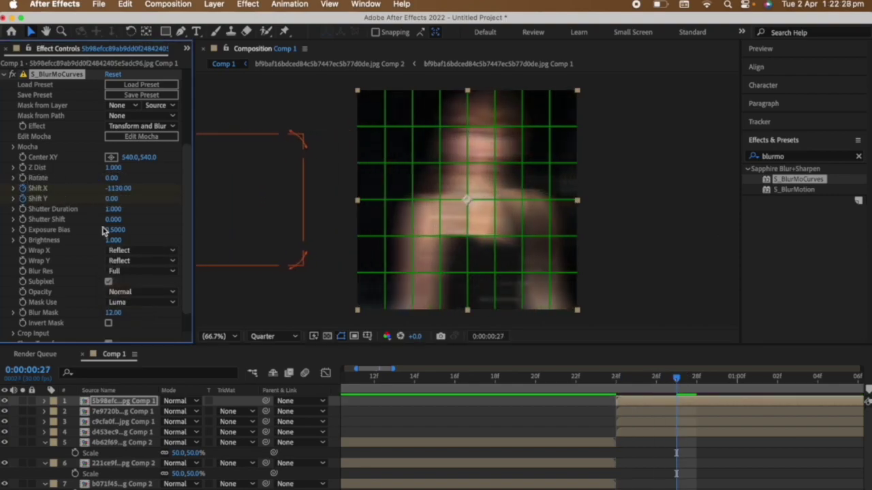
pyautogui.press('u')
pyautogui.click(615, 379)
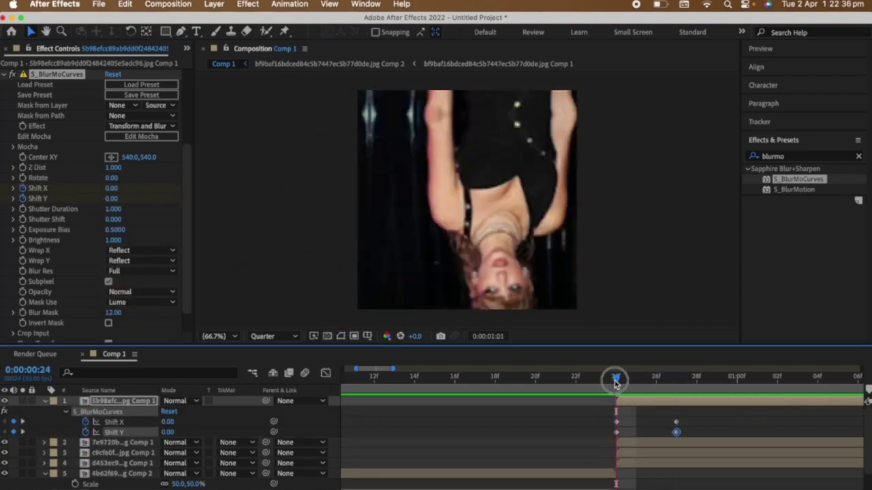
pyautogui.press('Delete')
pyautogui.moveTo(601, 417); pyautogui.dragTo(689, 417)
pyautogui.moveTo(676, 422); pyautogui.dragTo(616, 423)
# - Set Shift X and Shift Y to 0 at frame 29 and preview the slide-in
pyautogui.click(716, 379)
pyautogui.click(118, 189)
pyautogui.write('0')
pyautogui.press('Return')
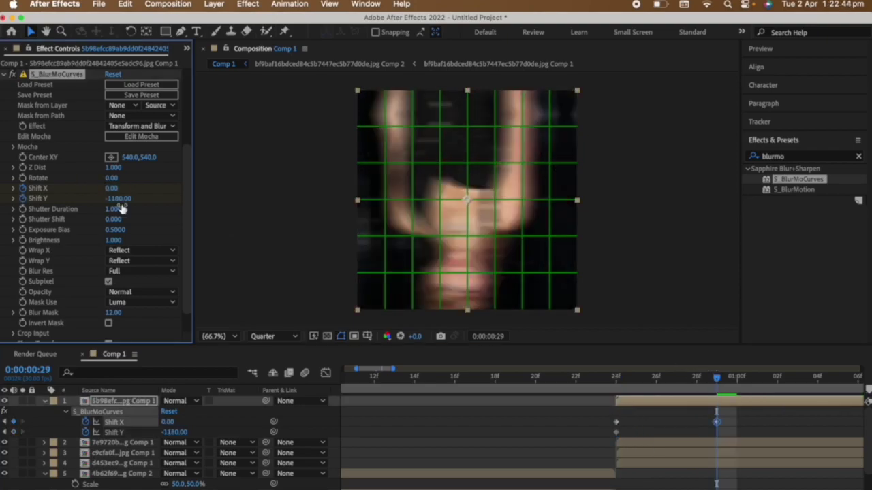
pyautogui.click(118, 199)
pyautogui.write('0')
pyautogui.press('Return')
pyautogui.press('space')
pyautogui.press('space')
# - Apply Easy Ease to all Shift X and Shift Y keyframes and move the ending pair to 0:00:01:00
pyautogui.hscroll(-5, 574, 393)
pyautogui.moveTo(495, 378); pyautogui.dragTo(697, 380)
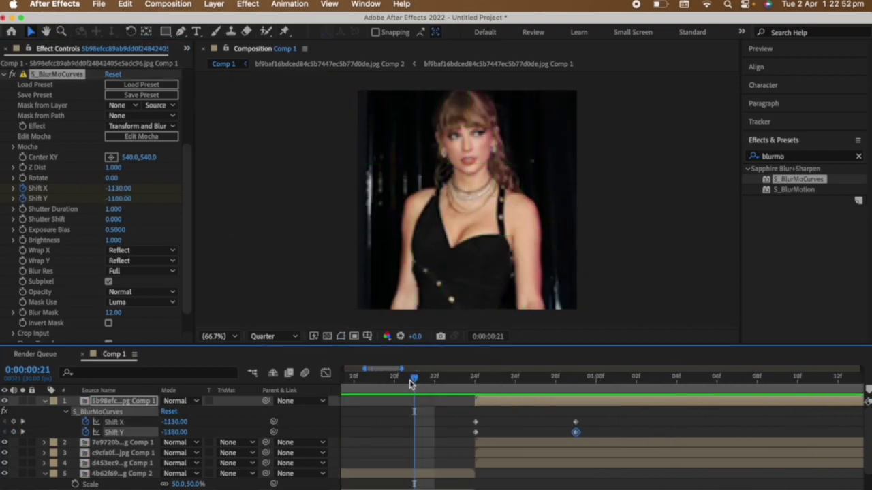
pyautogui.moveTo(452, 417); pyautogui.dragTo(619, 437)
pyautogui.press('F9')
pyautogui.moveTo(565, 416); pyautogui.dragTo(587, 435)
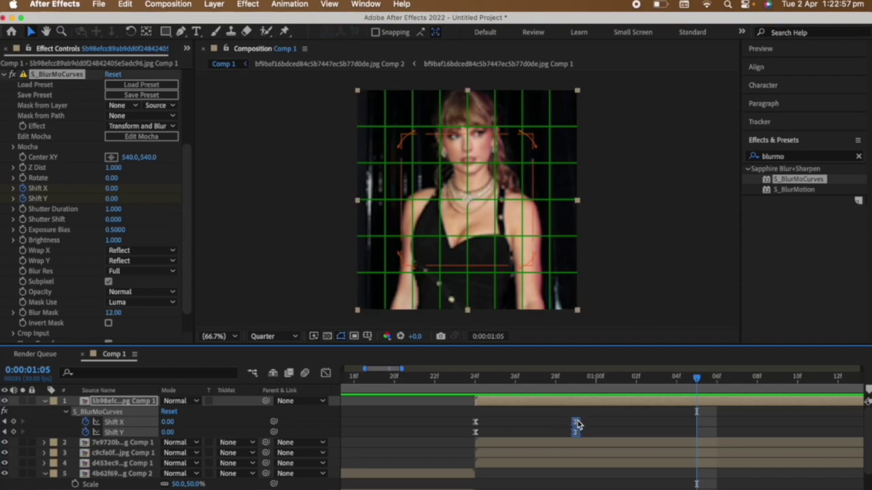
# - Reshape the Shift X and Shift Y value curves for a fast start and a slow settle into the end keyframes
pyautogui.click(325, 374)
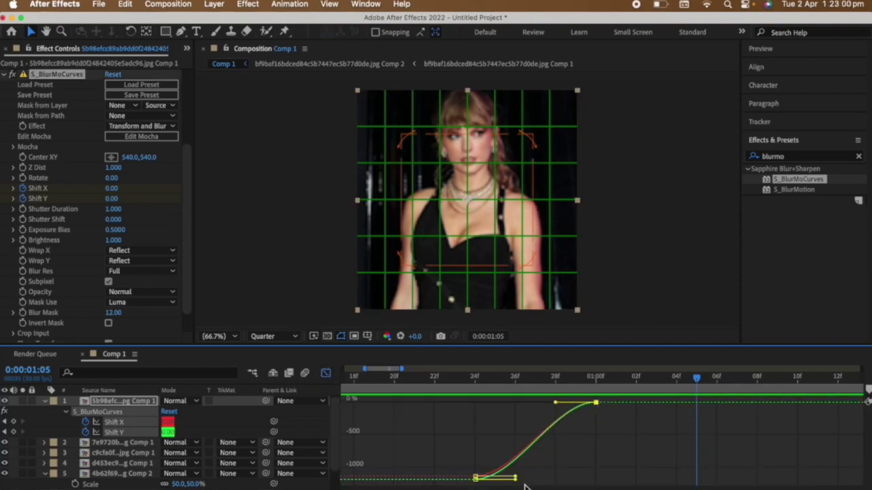
pyautogui.moveTo(517, 479); pyautogui.dragTo(481, 401)
pyautogui.moveTo(515, 477); pyautogui.dragTo(481, 431)
pyautogui.moveTo(555, 403); pyautogui.dragTo(516, 376)
pyautogui.click(327, 374)
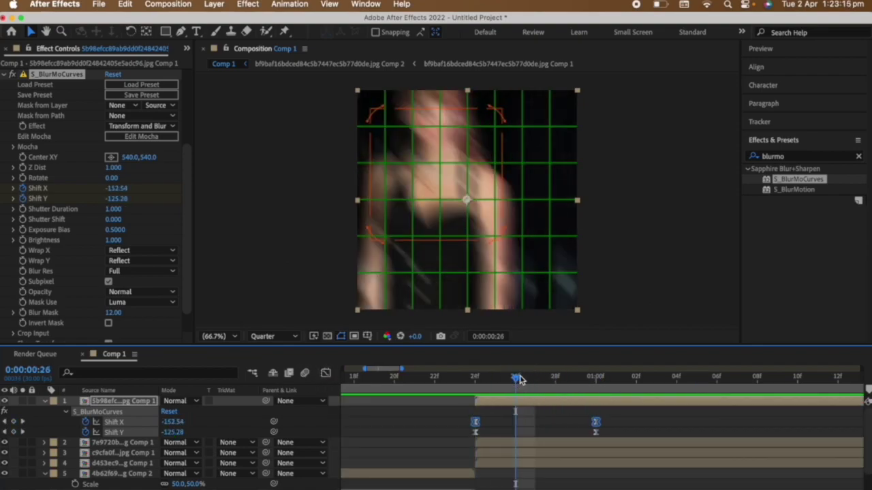
# - Pre-compose the animated 5b98efc layer and place it at 50% scale in the composition's upper-left quarter
pyautogui.press('super+shift+c')
pyautogui.press('Return')
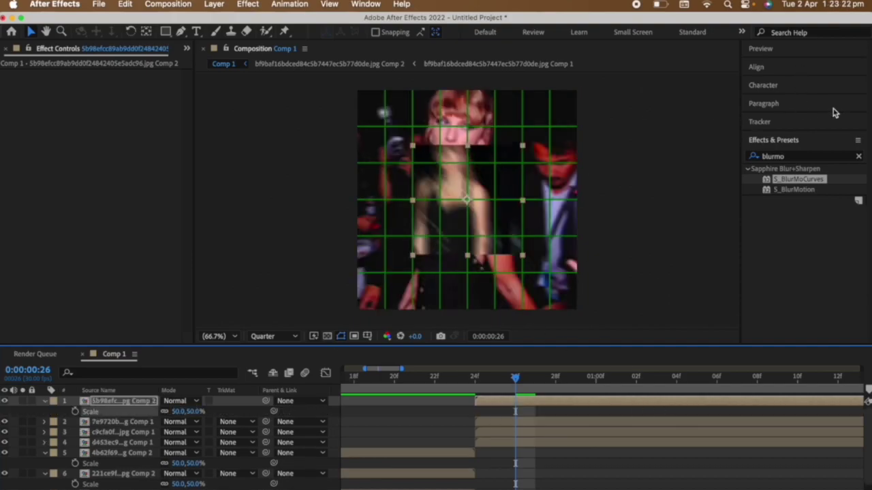
pyautogui.click(756, 67)
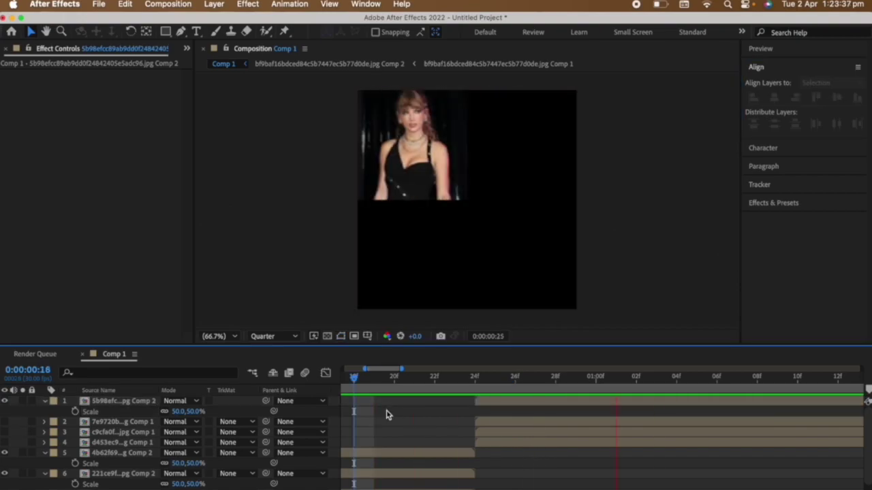
# - Preview the transition from frame 14 through the new photo's slide-in, and return to frame 24
pyautogui.hscroll(-3, 522, 456)
pyautogui.click(372, 378)
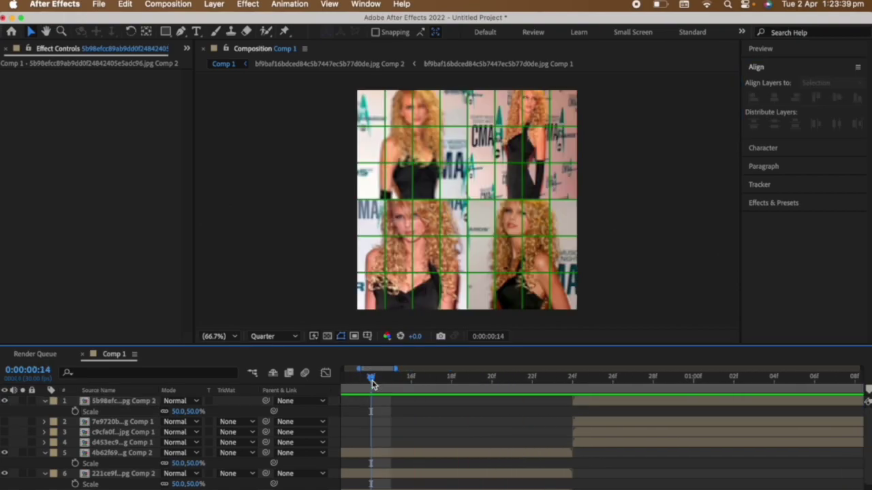
pyautogui.press('space')
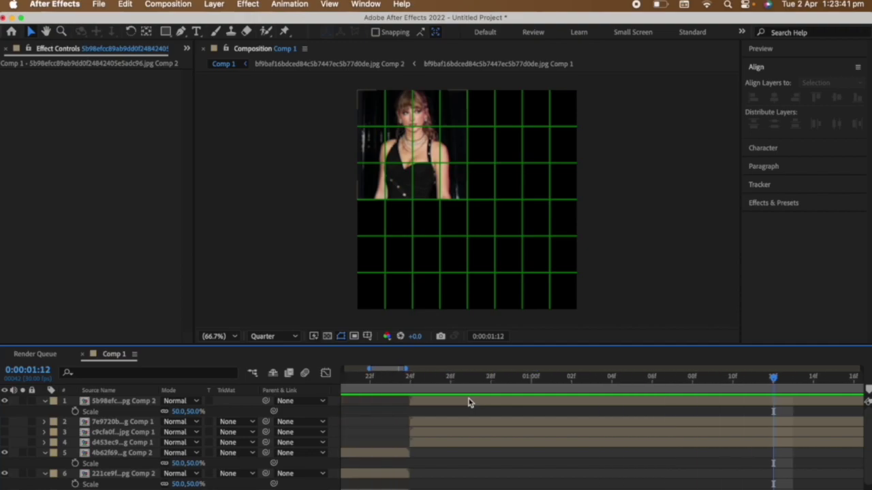
pyautogui.click(532, 379)
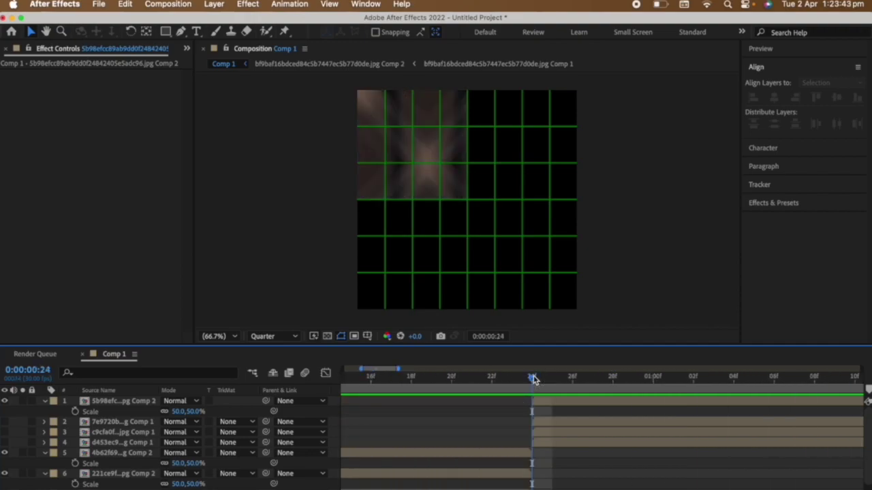
# - Show the three hidden new photo layers, pre-compose each one, and place them at 50% scale in the remaining grid quarters
pyautogui.moveTo(5, 421); pyautogui.dragTo(5, 442)
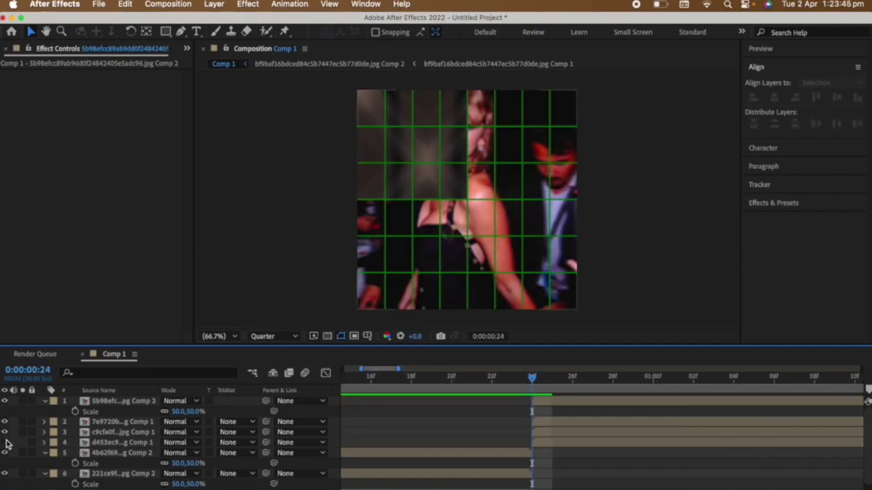
pyautogui.click(562, 425)
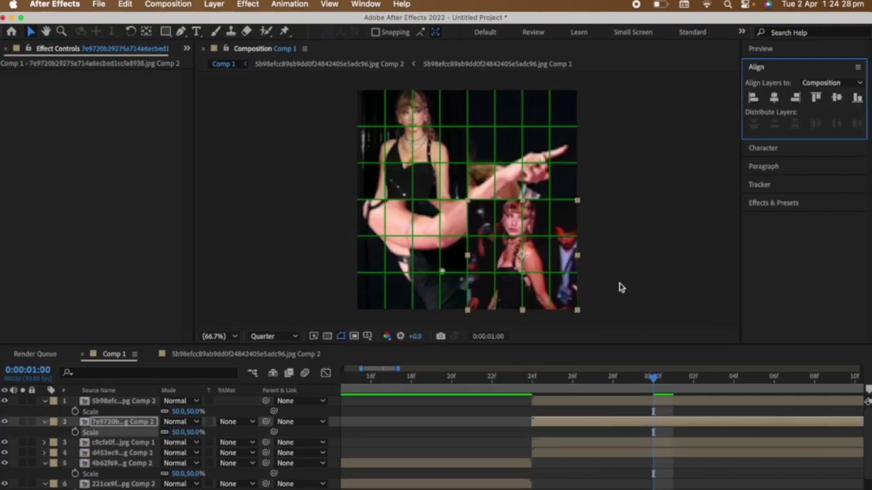
pyautogui.click(644, 385)
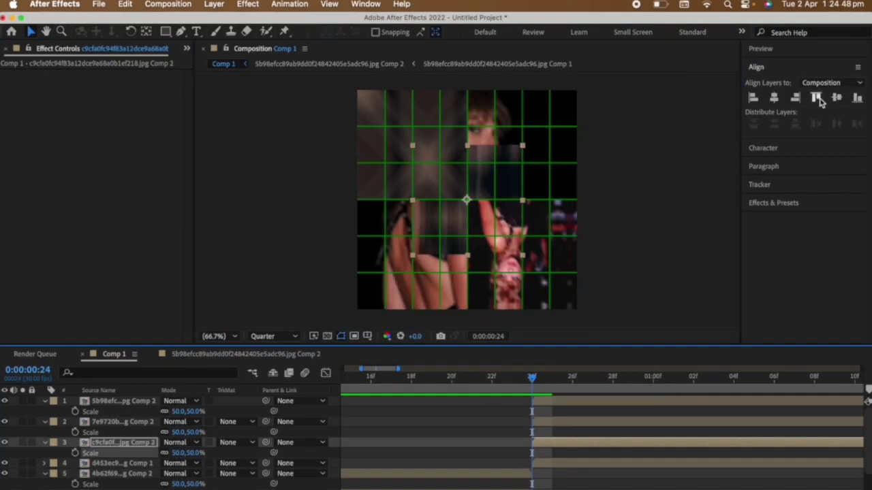
pyautogui.hotkey('ctrl', 'shift', 'c')
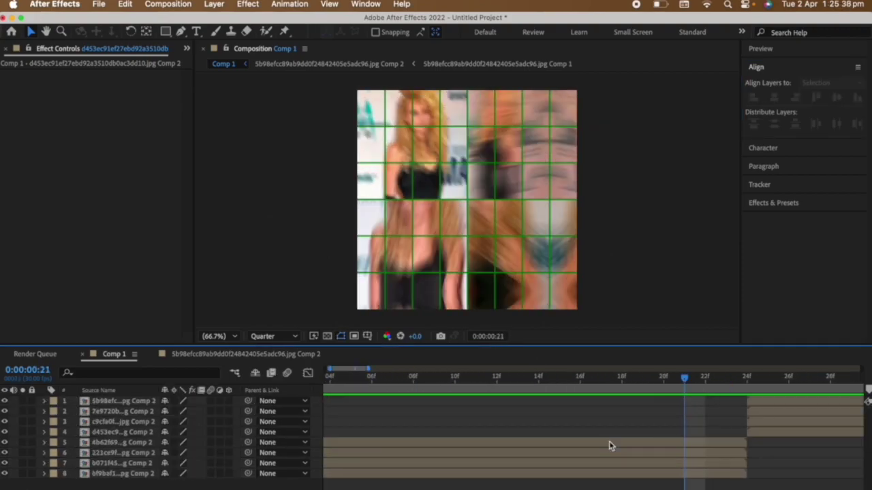
# - At frame 0, add Scale keyframes of 0% to the 4b62f69 and bf9baf1 photo layers in the composition's upper-left and lower-right quarters
pyautogui.press('Home')
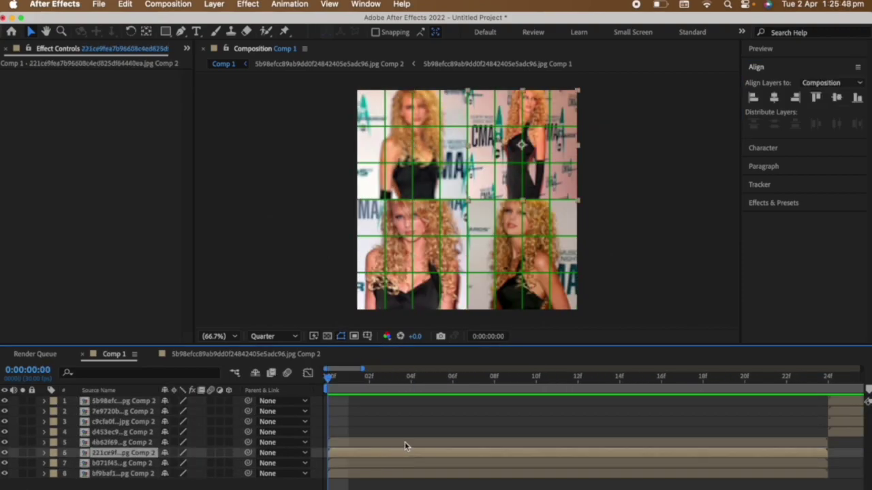
pyautogui.click(356, 442)
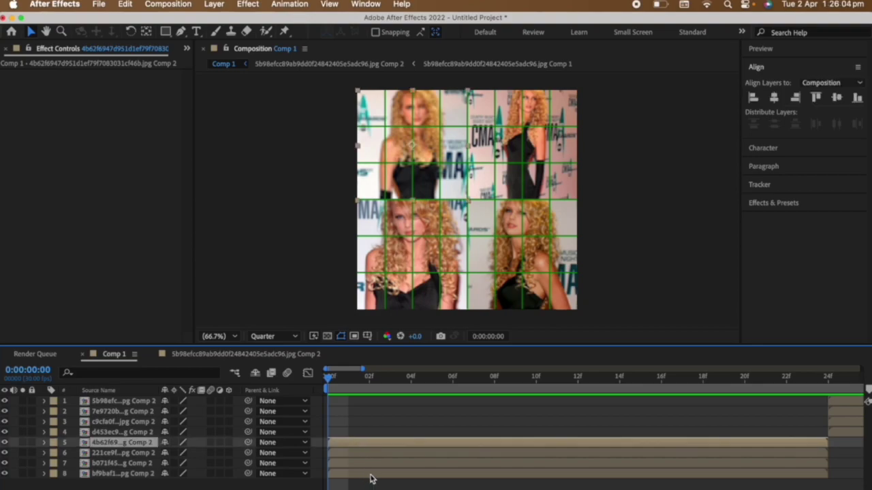
pyautogui.keyDown('super'); pyautogui.click(371, 474); pyautogui.keyUp('super')
pyautogui.press('s')
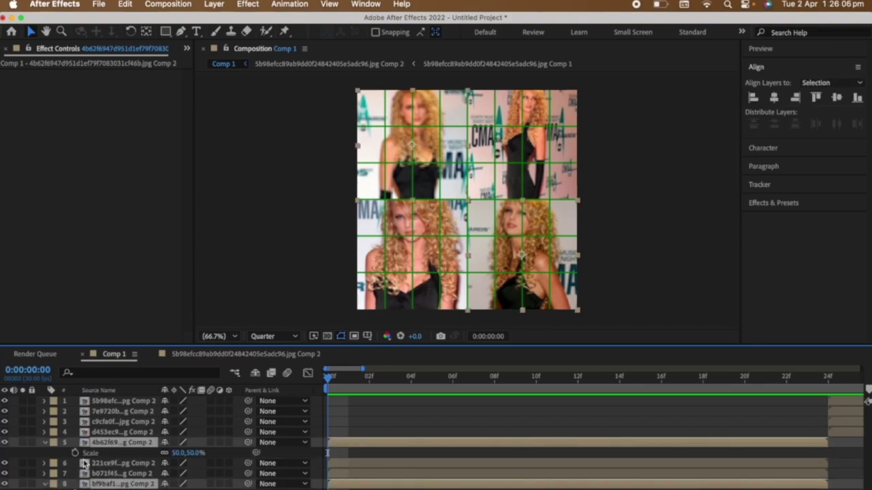
pyautogui.click(75, 453)
pyautogui.write('0')
pyautogui.press('Return')
# - At frame 10, key the Scale of the 4b62f69 and bf9baf1 layers at 50% and easy ease their keyframes
pyautogui.click(536, 377)
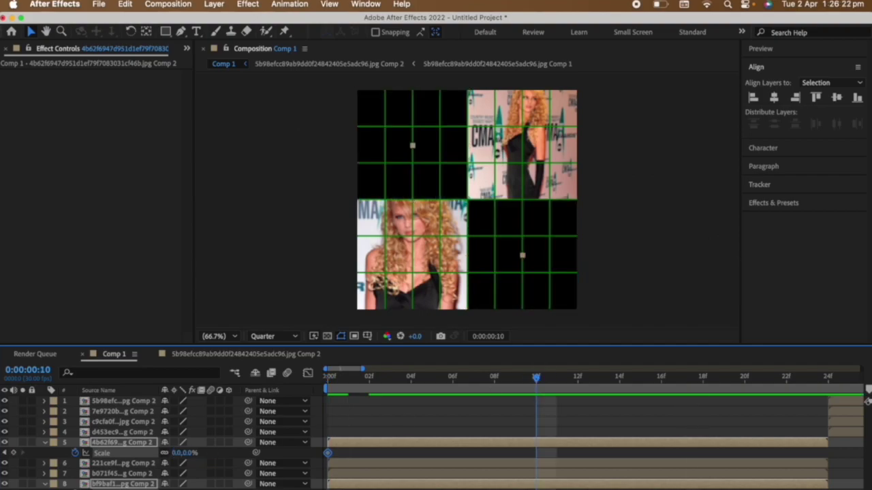
pyautogui.write('50')
pyautogui.press('Return')
pyautogui.moveTo(317, 451); pyautogui.dragTo(590, 489)
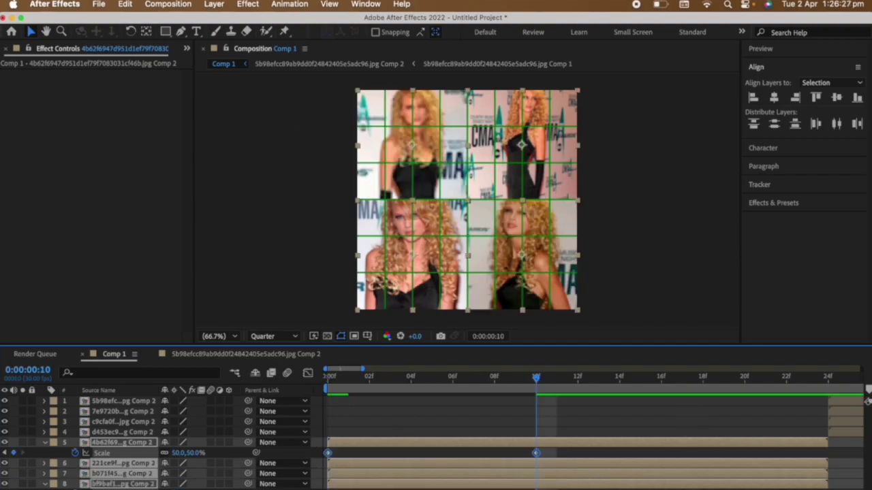
# - Reshape both layers' Scale curves for a fast start and a slow settle into the frame 10 keyframes
pyautogui.click(308, 373)
pyautogui.click(439, 436)
pyautogui.moveTo(397, 480); pyautogui.dragTo(333, 413)
pyautogui.moveTo(466, 403); pyautogui.dragTo(347, 403)
pyautogui.click(416, 450)
pyautogui.moveTo(397, 480); pyautogui.dragTo(333, 419)
pyautogui.moveTo(466, 403); pyautogui.dragTo(346, 403)
pyautogui.click(308, 373)
# - Preview the scale-up of the two diagonal photos from the start, and return to frame 0
pyautogui.moveTo(536, 377); pyautogui.dragTo(182, 395)
pyautogui.press('space')
pyautogui.press('space')
pyautogui.moveTo(682, 378); pyautogui.dragTo(283, 409)
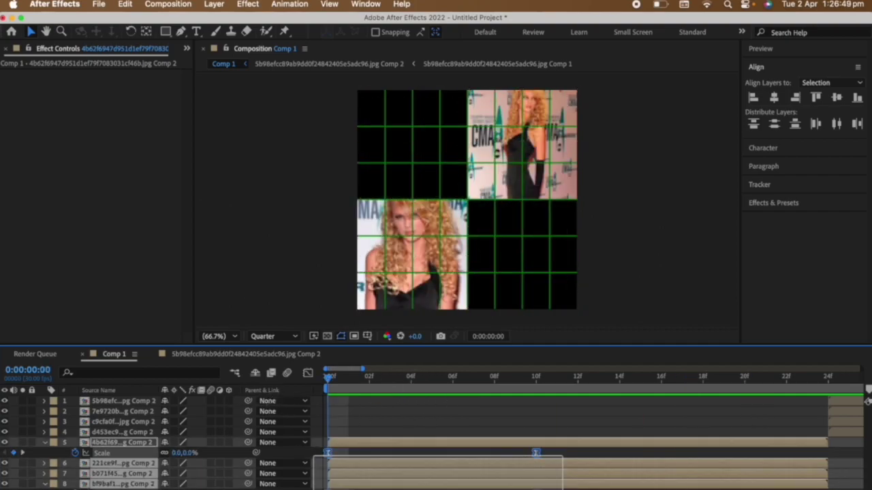
# - Copy the Scale keyframes and paste them at frame 7 onto the 221ce9f and b071f45 photo layers
pyautogui.click(603, 487)
pyautogui.moveTo(536, 380); pyautogui.dragTo(474, 386)
pyautogui.click(514, 464)
pyautogui.keyDown('shift'); pyautogui.click(514, 475); pyautogui.keyUp('shift')
pyautogui.press('super+v')
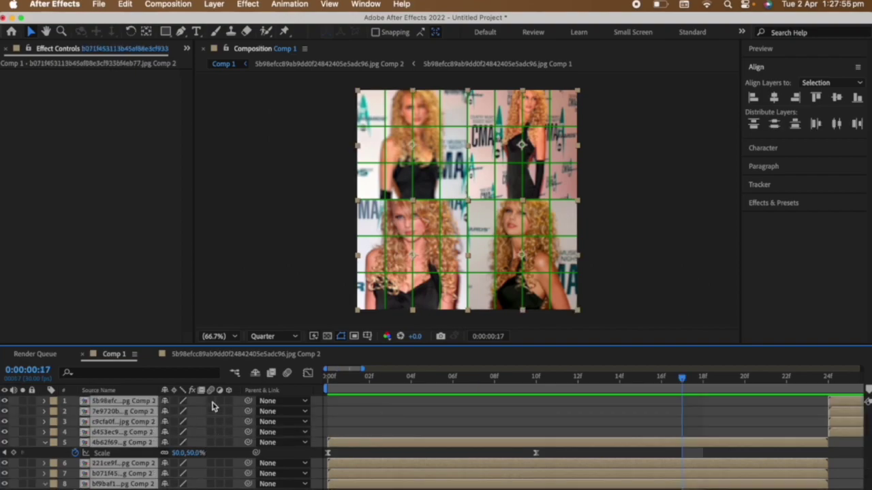
# - Enable motion blur for all eight photo layers and the composition, and pre-compose the layers into one
pyautogui.click(210, 421)
pyautogui.click(287, 373)
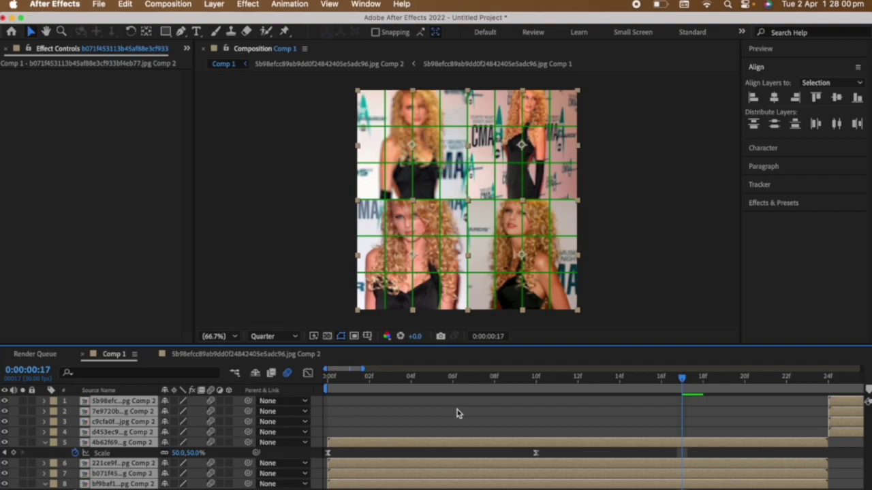
pyautogui.hotkey('ctrl', 'shift', 'c')
pyautogui.press('Return')
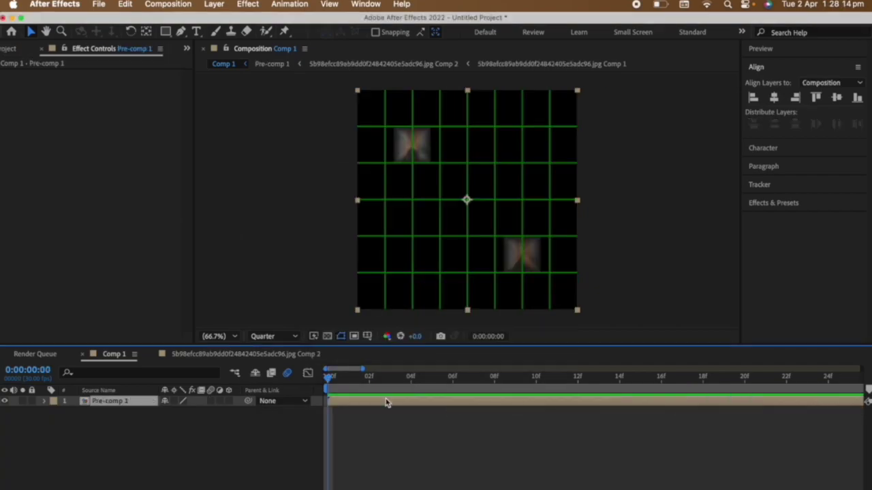